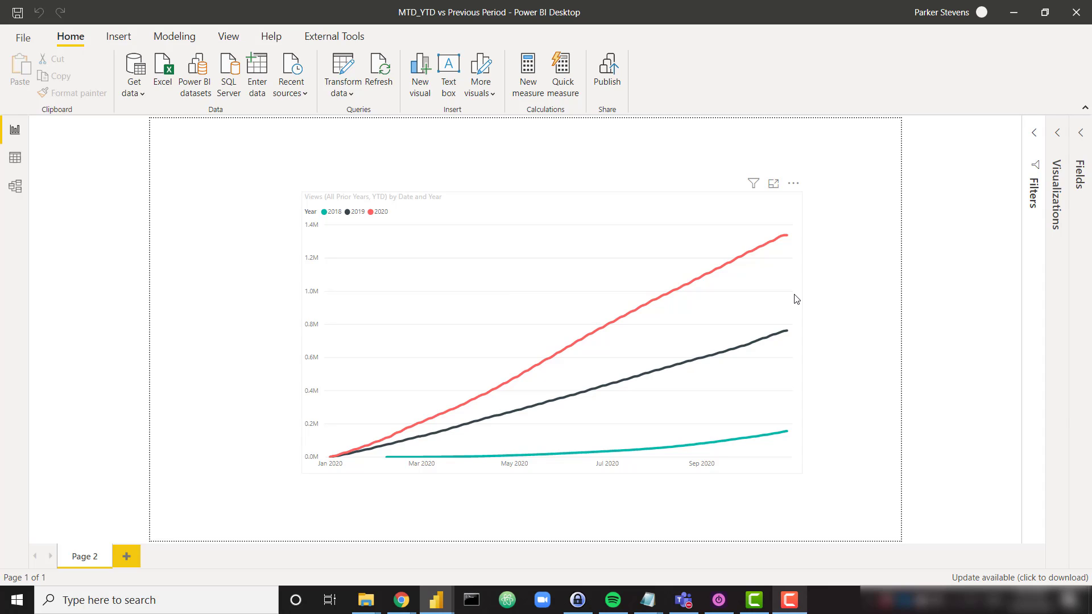
- Switch to the 'MTD_YTD vs Previous Period - Demo' report and open the Measures table's context menu
mouse_move(436, 600)
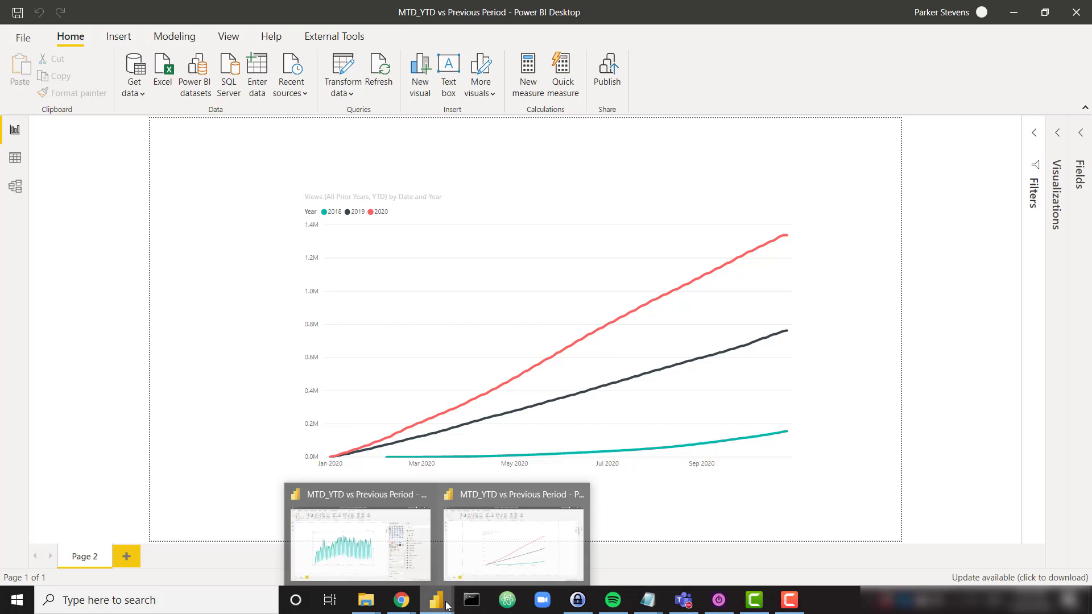
left_click(344, 549)
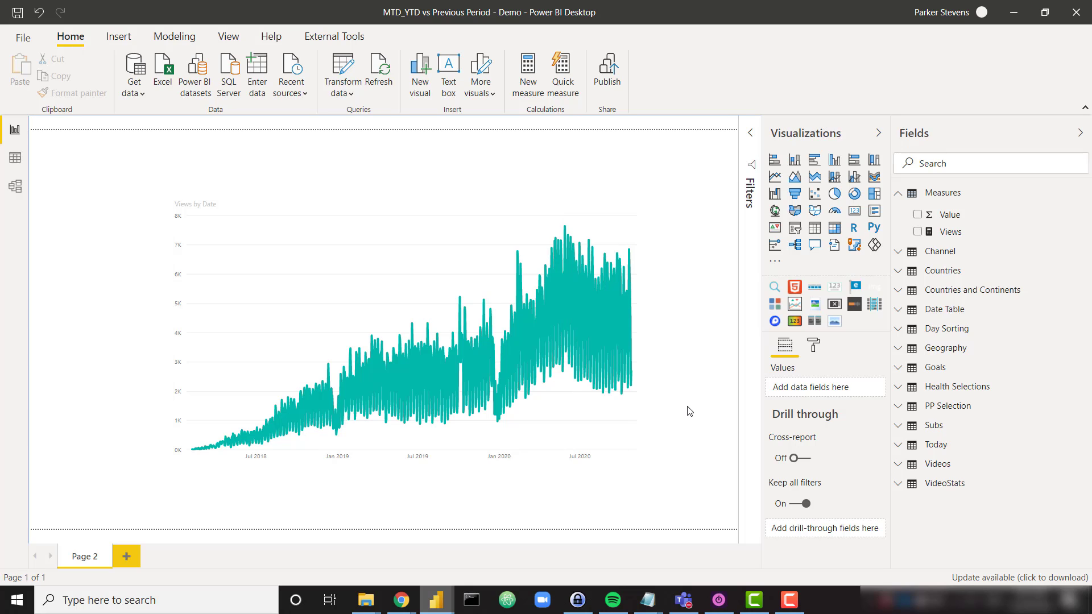
right_click(967, 198)
- Add a Measures entry Views (YTD) = TOTALYTD([Views], 'Date Table'[Date])
left_click(968, 211)
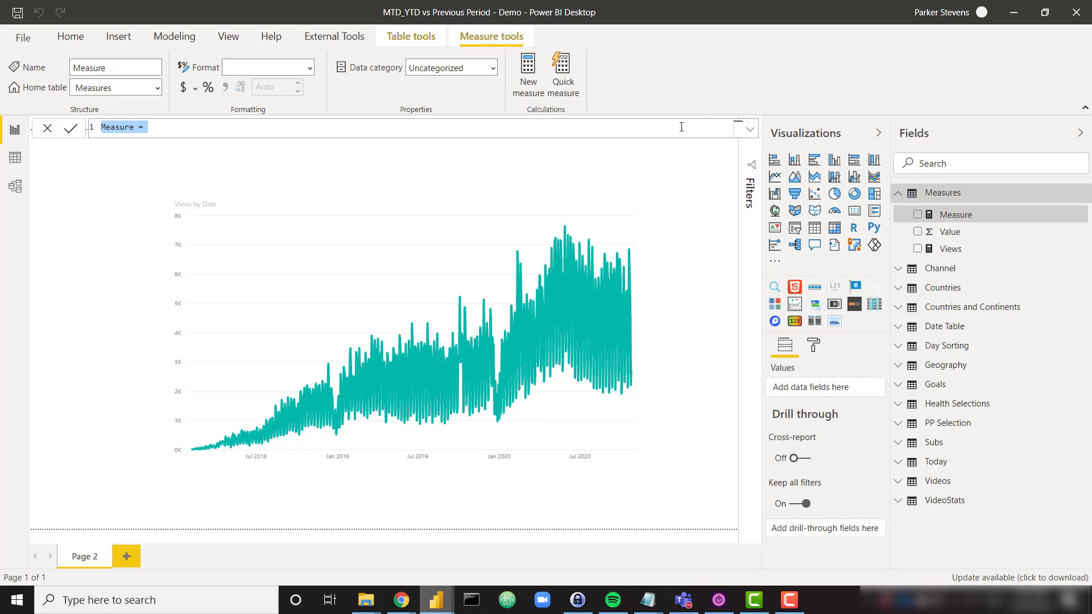
type("Views (YTD) =")
key("shift+Return")
type("tot")
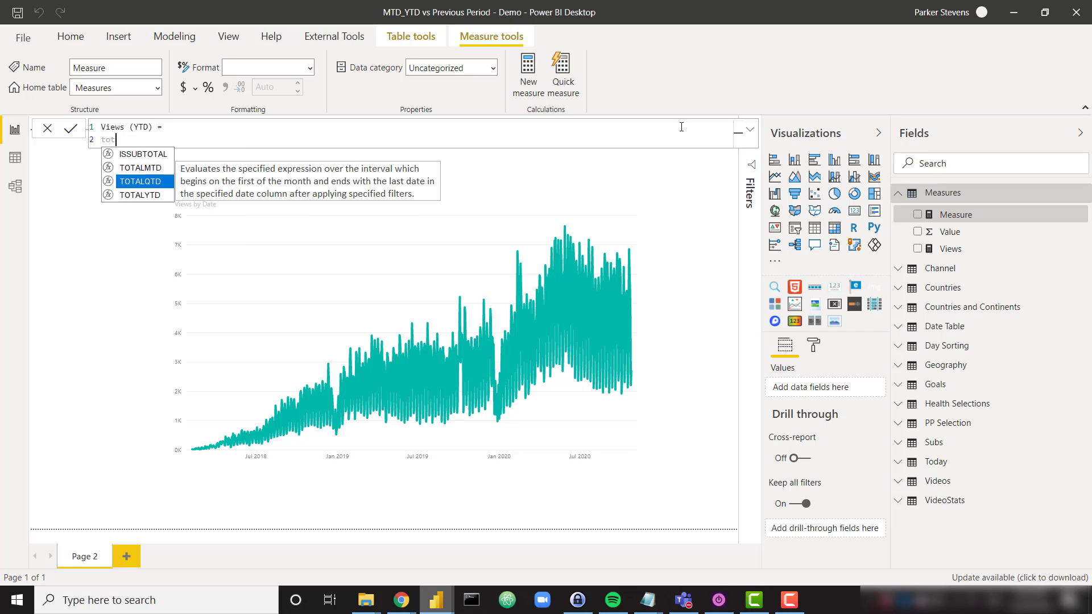
key("Down")
key("Tab")
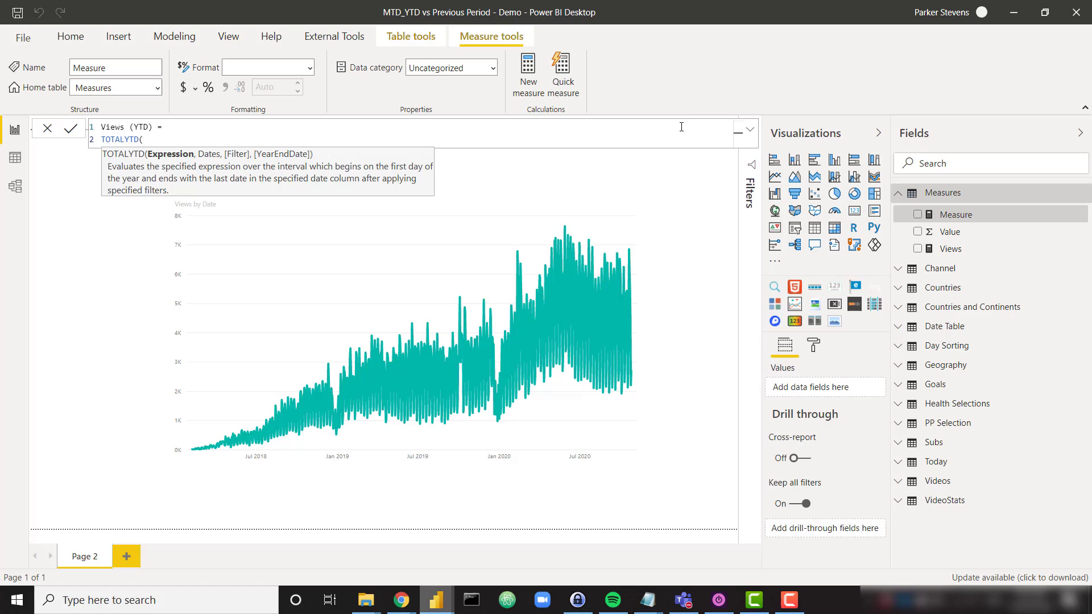
type("[V")
key("Tab")
type(", ")
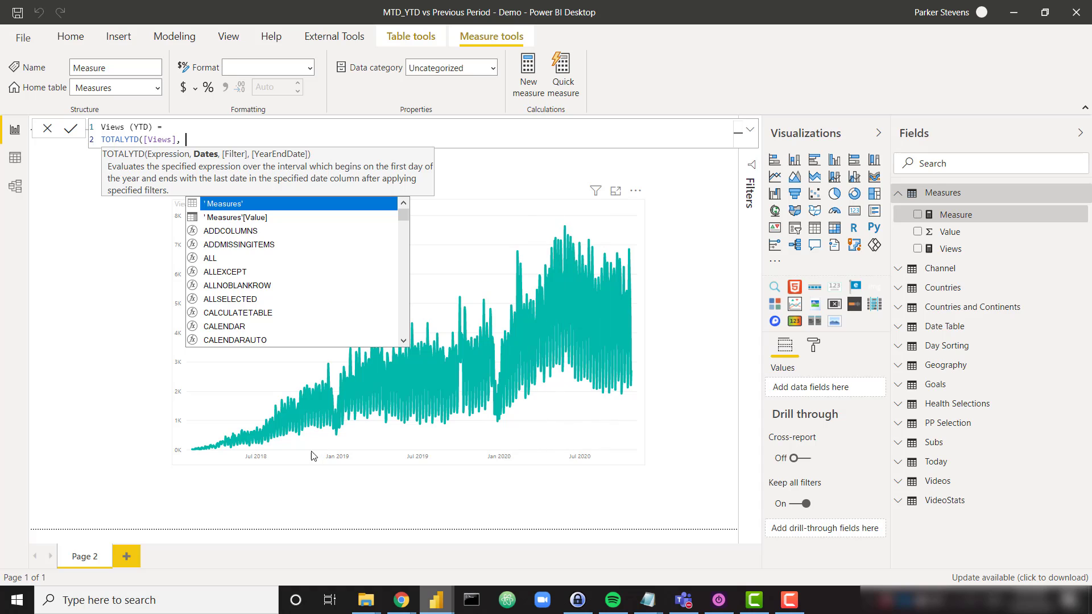
type("date")
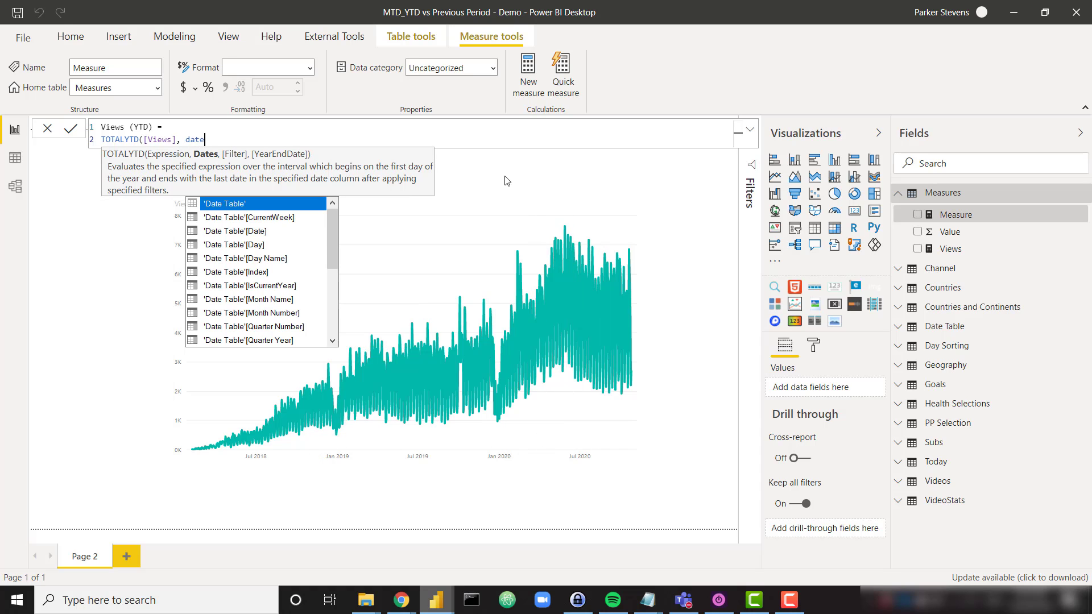
key("Down")
key("Tab")
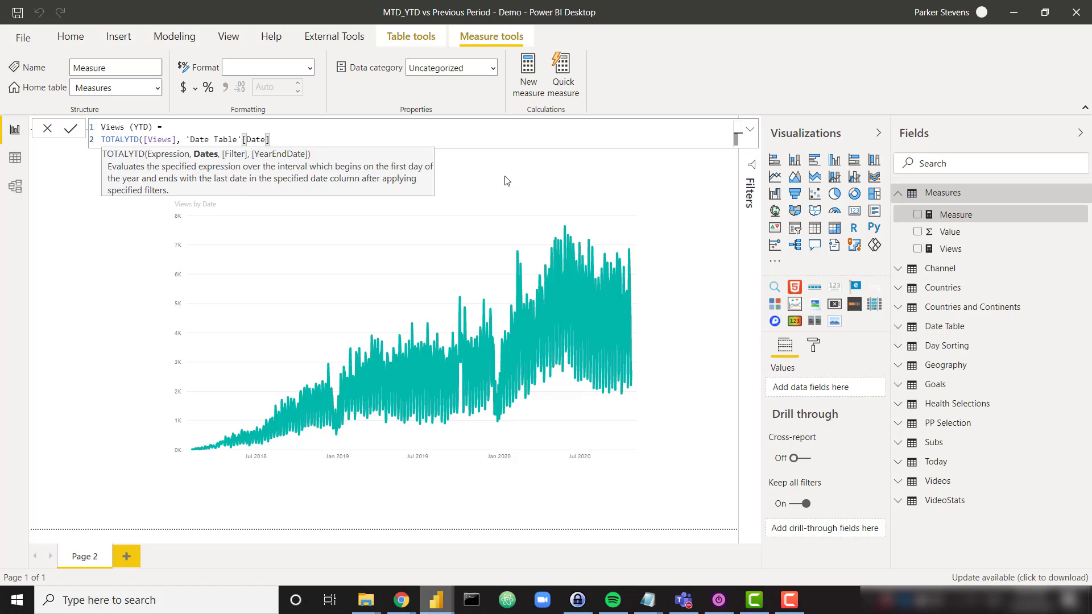
type(")")
key("Return")
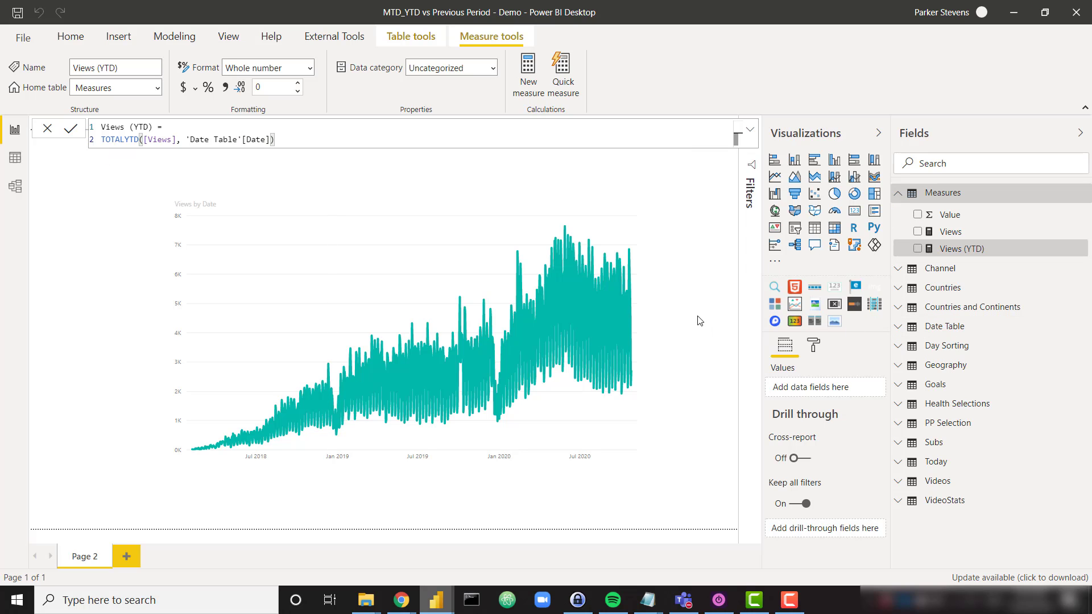
- In the Views by Date line chart, replace Views with Views (YTD)
left_click(628, 245)
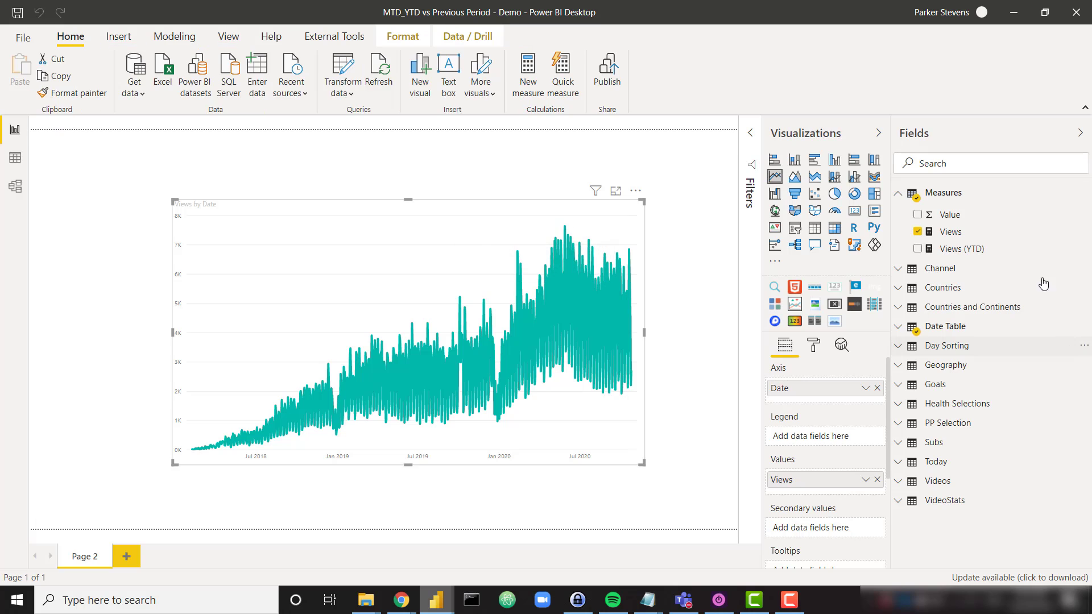
left_click_drag(883, 383, 813, 498)
left_click(879, 481)
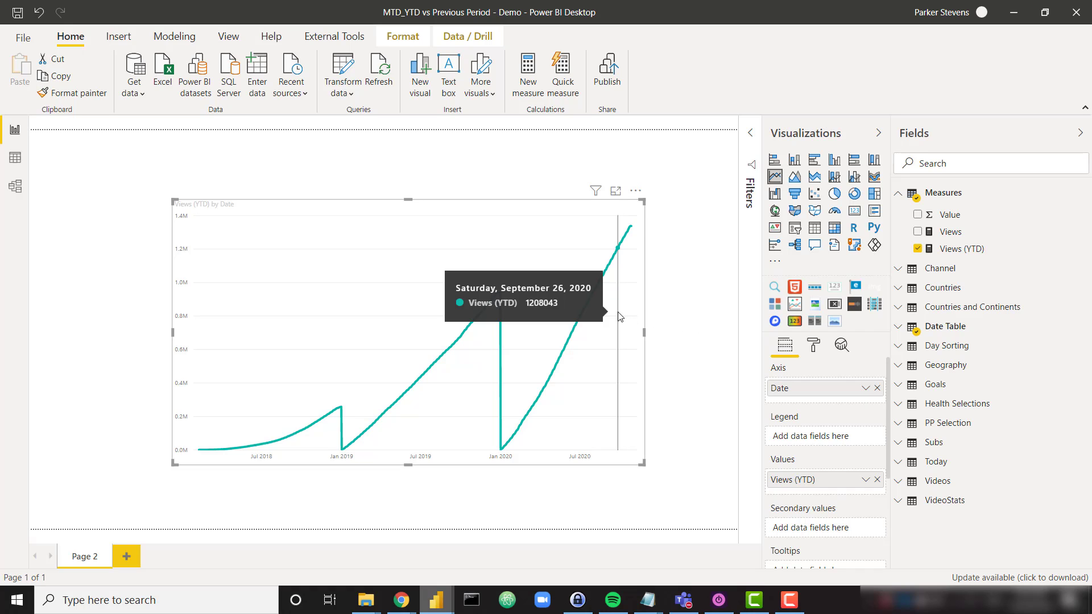
- Start a new measure Views (LY YTD) as CALCULATE over [Views (YTD)]
right_click(967, 195)
left_click(967, 213)
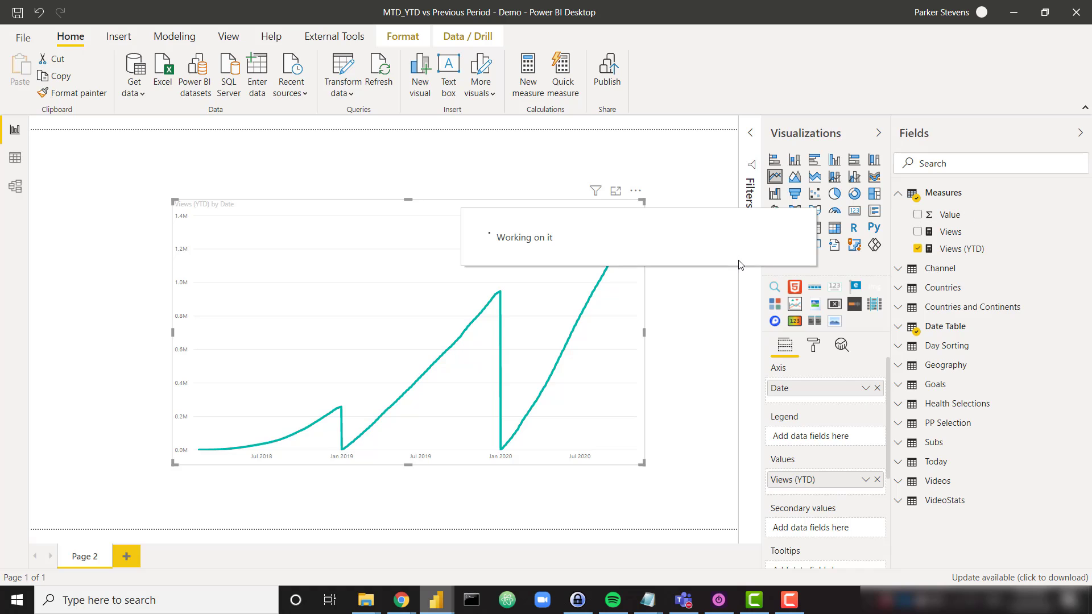
type("Vi")
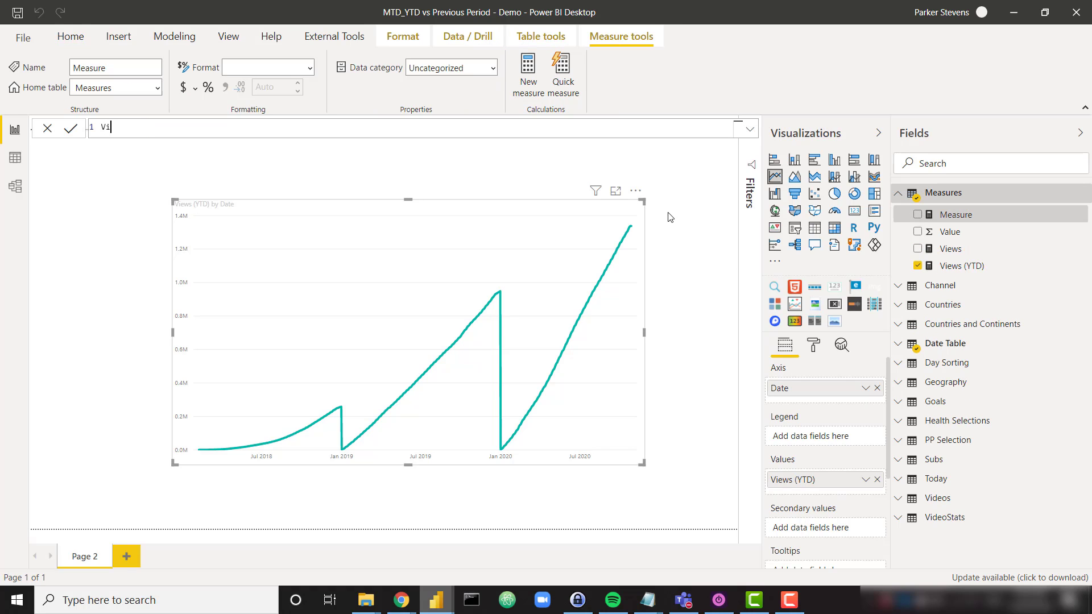
type("ews (LY YTD) =")
key("shift+Return")
type("CALCULATE(")
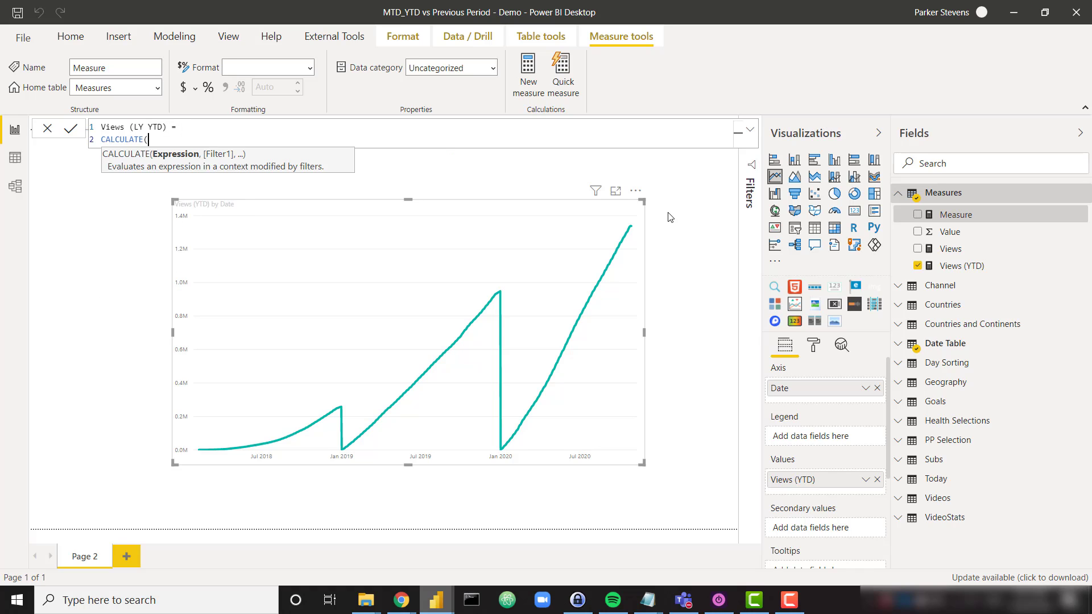
key("shift+Return")
type("views")
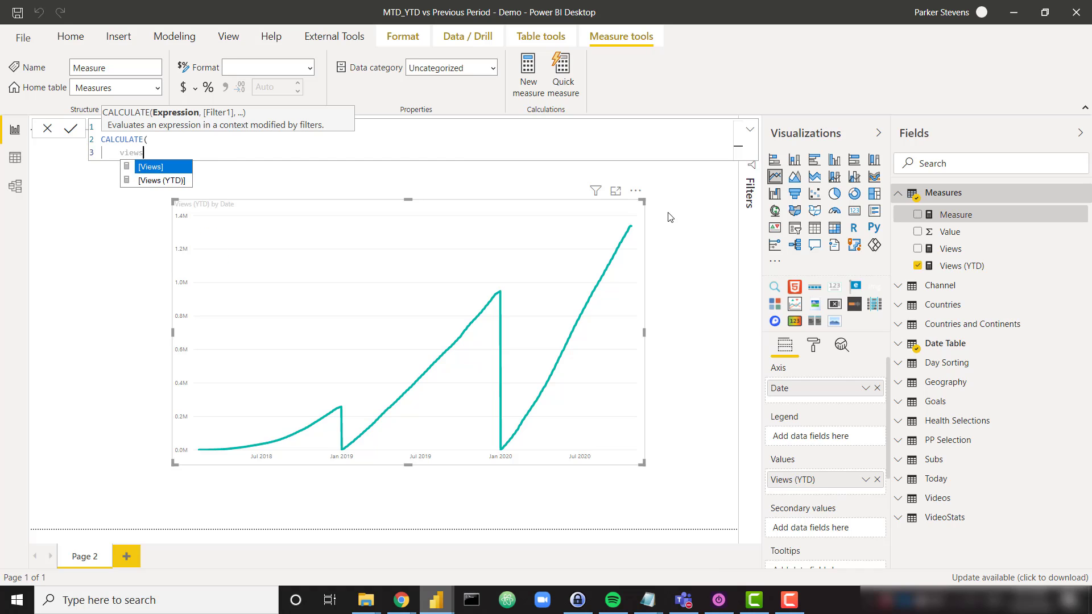
key("Down")
key("Tab")
- Add SAMEPERIODLASTYEAR('Date Table'[Date]) as the CALCULATE filter and commit the measure
type(",")
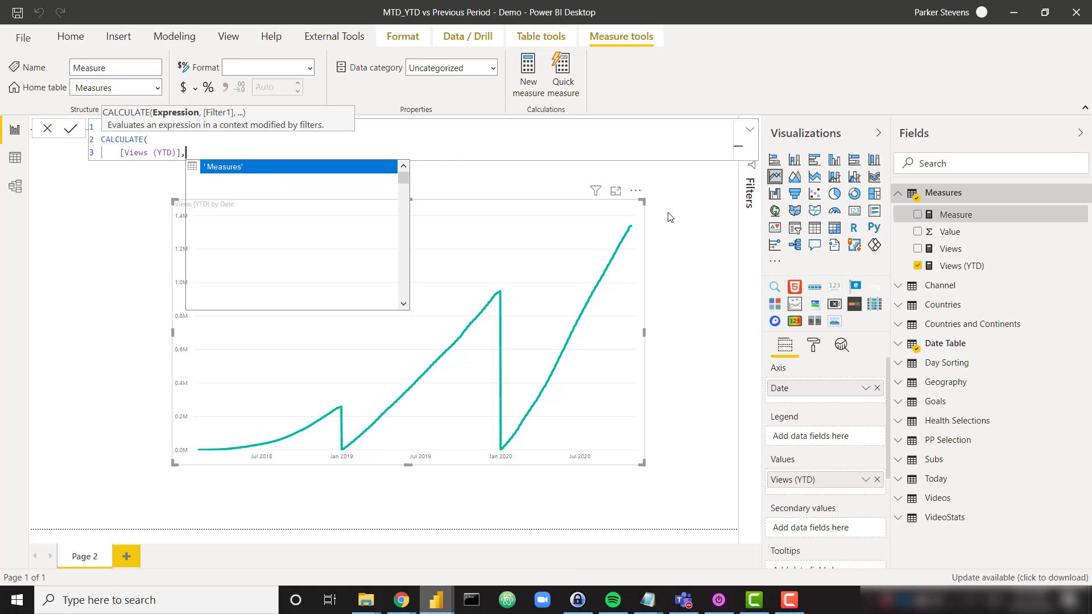
key("shift+Return")
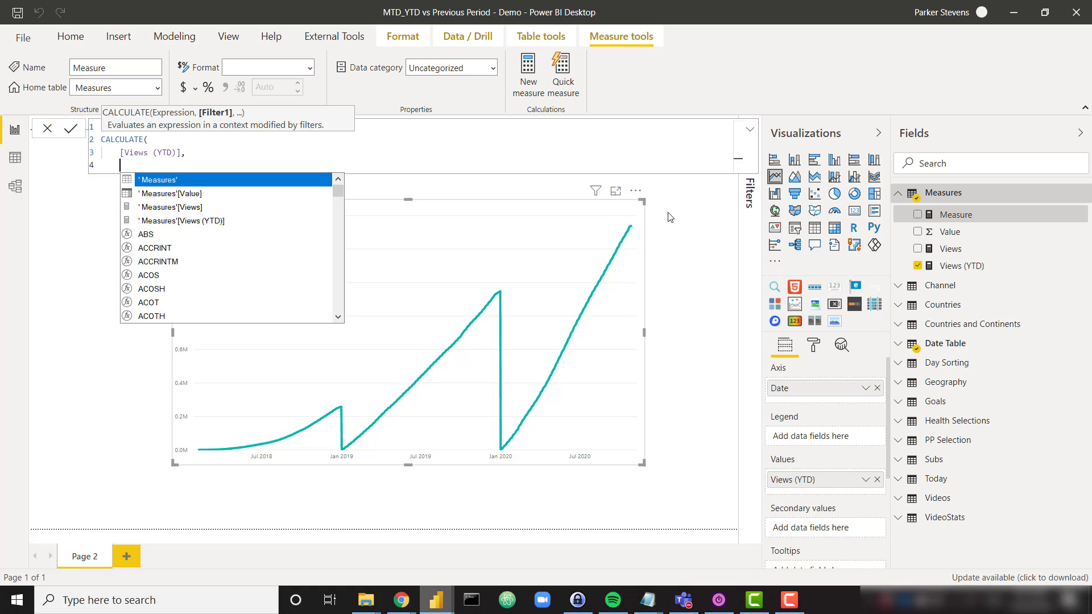
type("samep")
key("Tab")
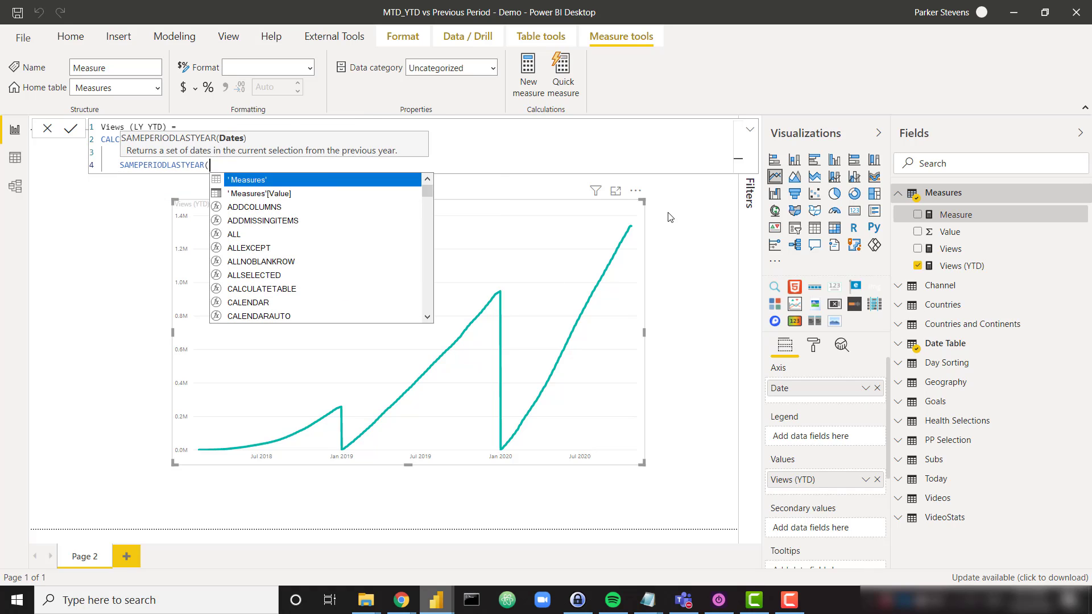
type("'date t")
key("Down")
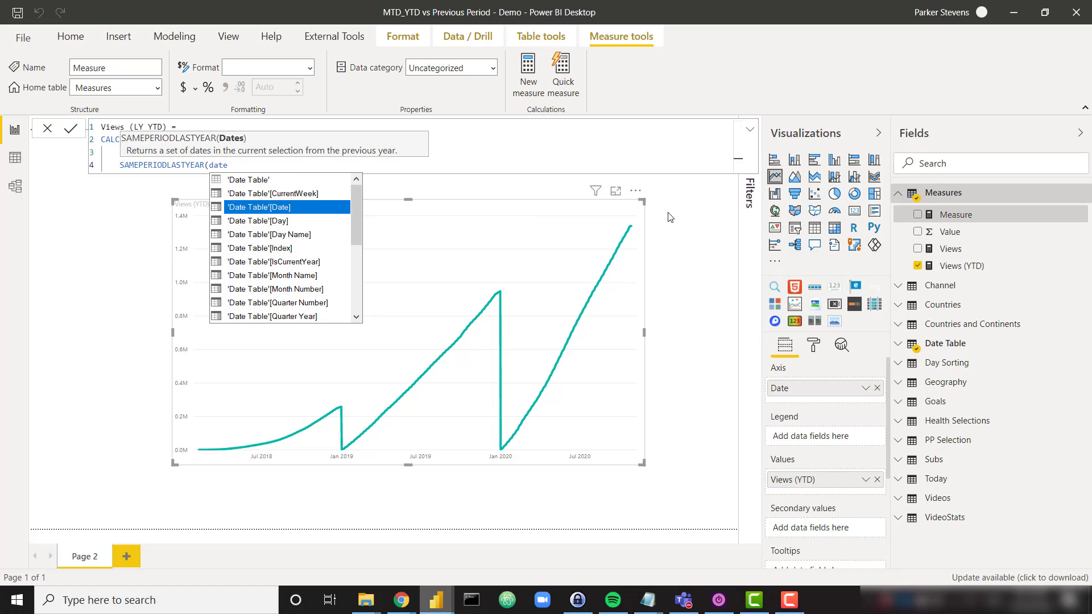
key("Tab")
type(")")
key("shift+Return")
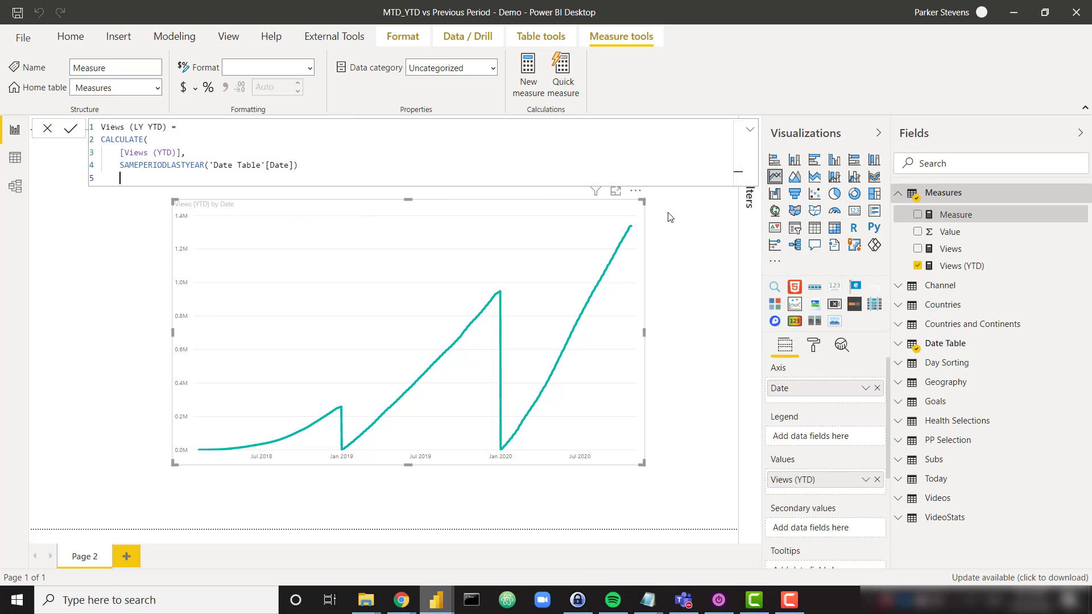
type(")")
key("Return")
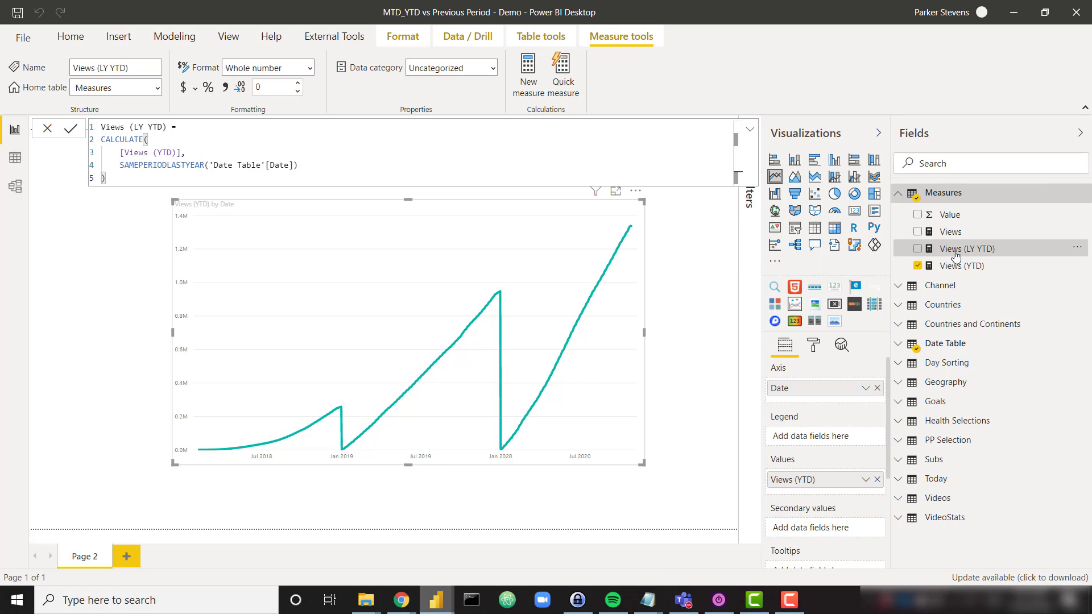
- Add Views (LY YTD) to the chart's Values below Views (YTD)
left_click_drag(955, 256, 804, 492)
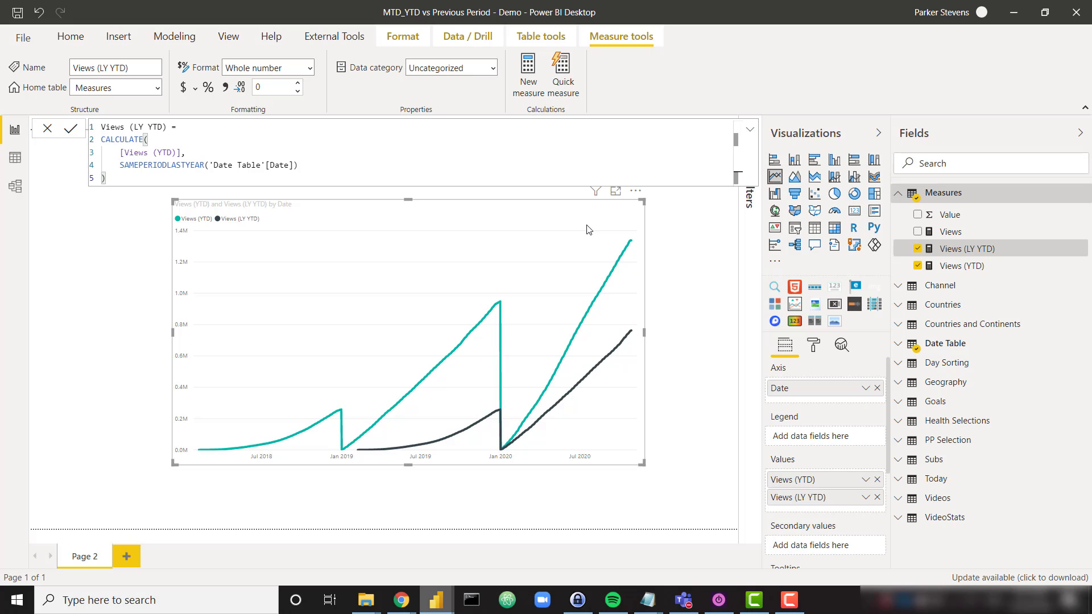
- In Data view, open the Date Table and inspect the IsCurrentYear column's formula
left_click(14, 157)
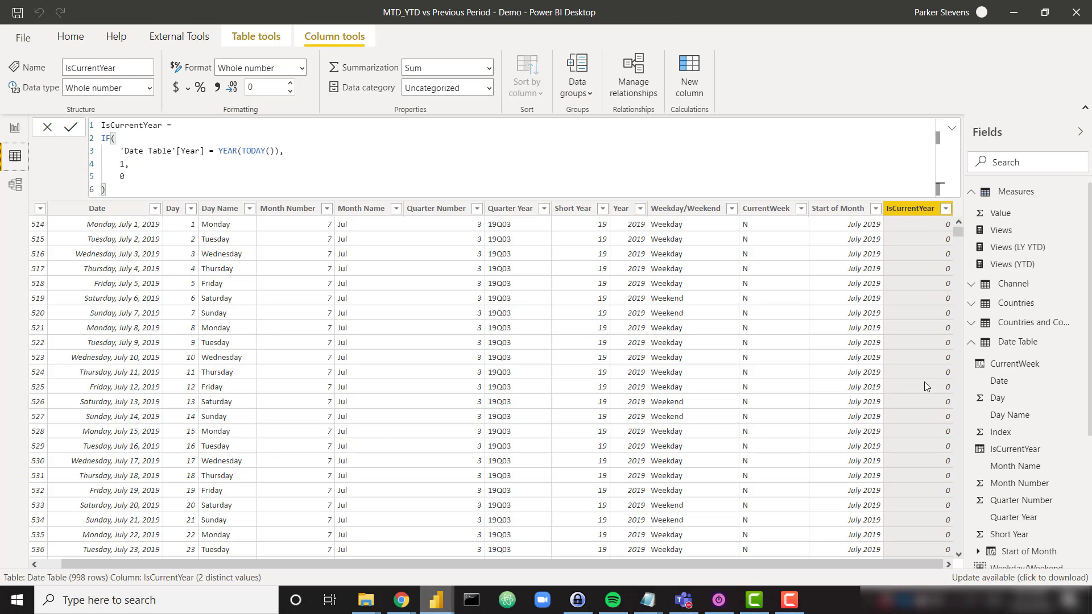
left_click(1004, 347)
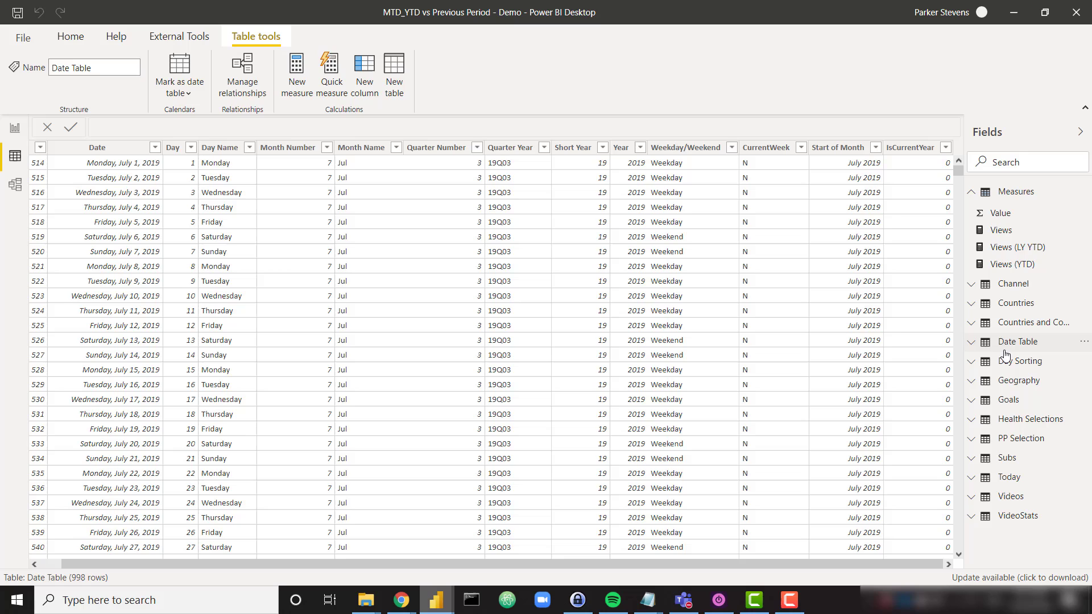
left_click(916, 150)
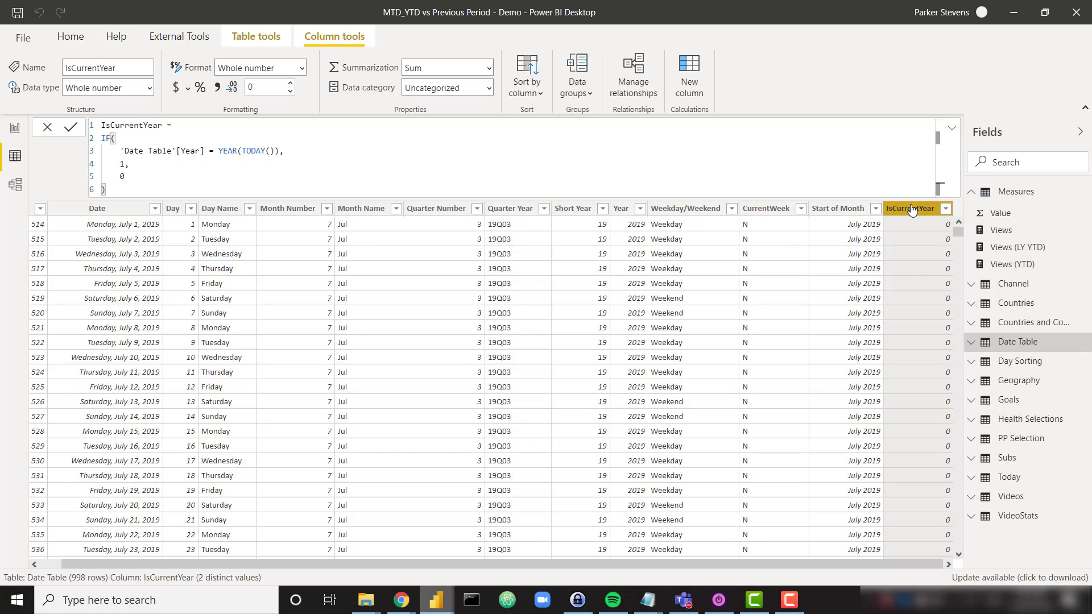
- Filter IsCurrentYear to 1 to check the 2020 rows, then return to the report
left_click(946, 209)
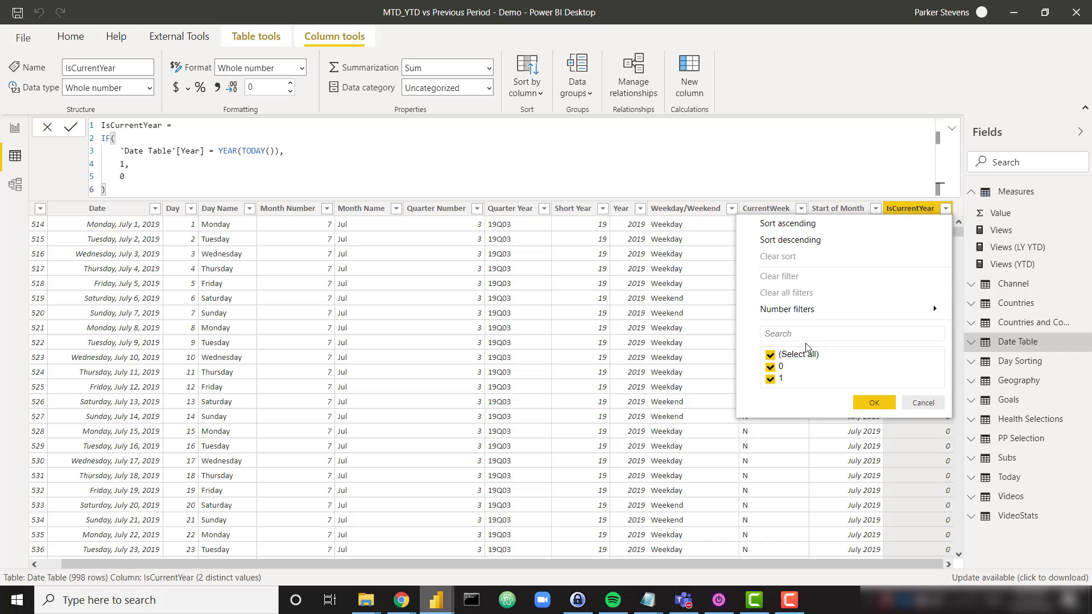
left_click(782, 367)
left_click(874, 402)
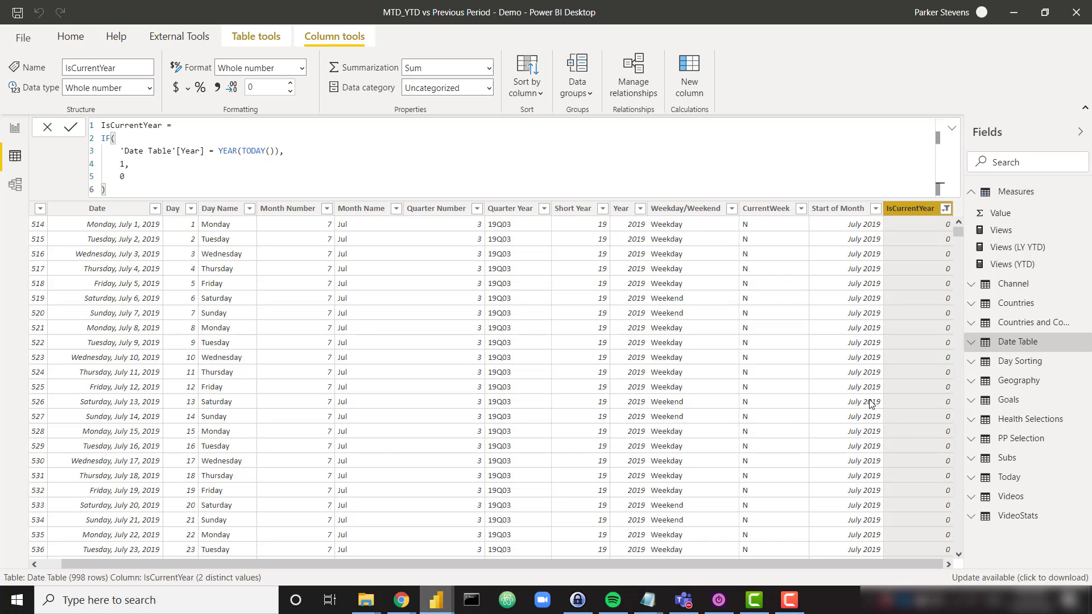
scroll(212, 315, "down", 15)
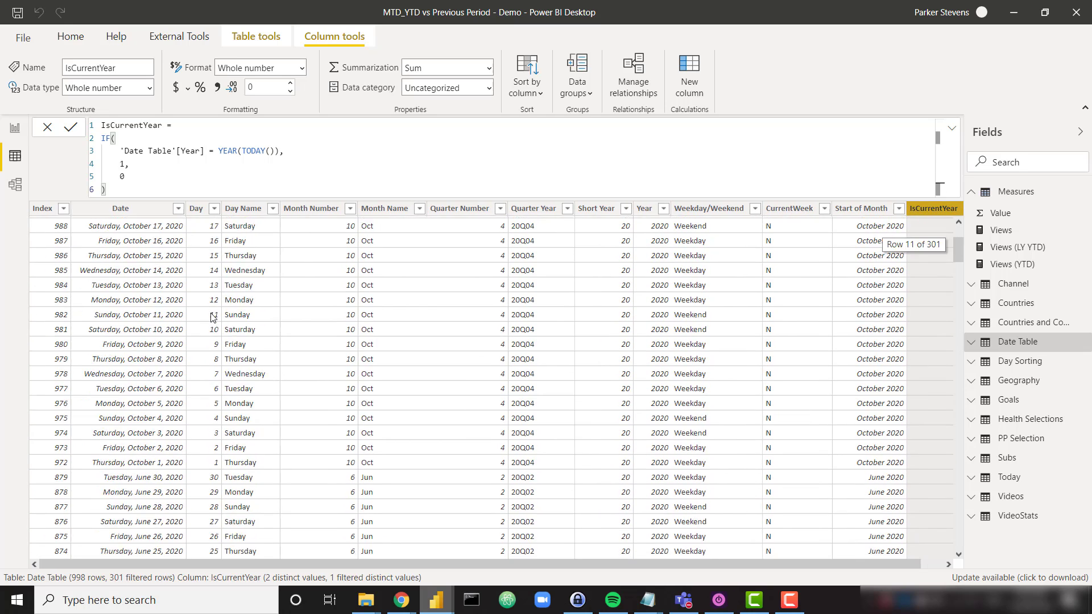
scroll(212, 316, "up", 15)
left_click(15, 128)
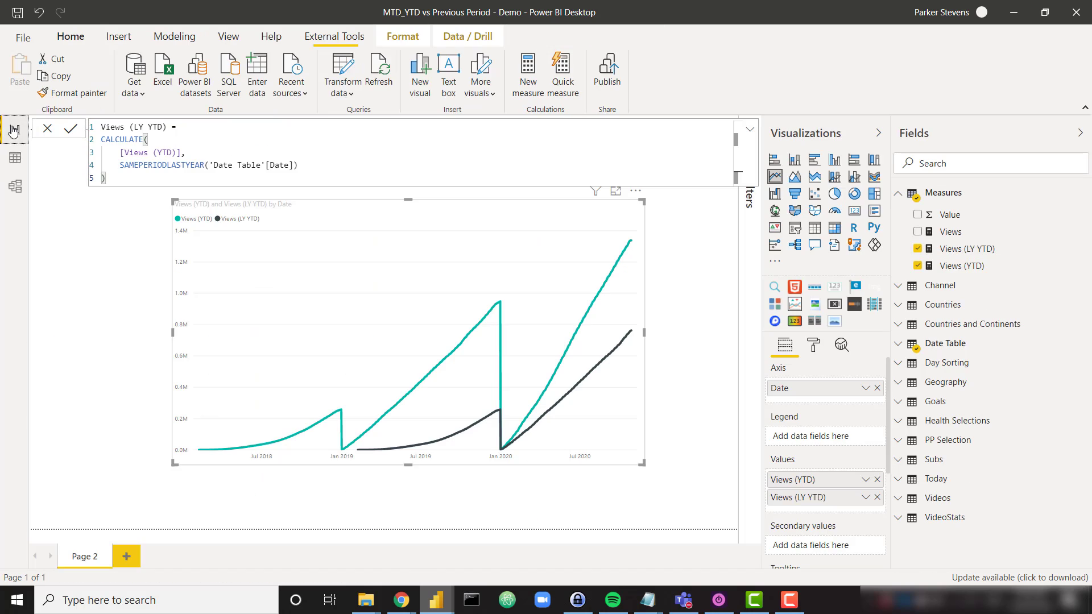
- Add a basic IsCurrentYear filter on the line chart keeping only value 1
left_click(687, 222)
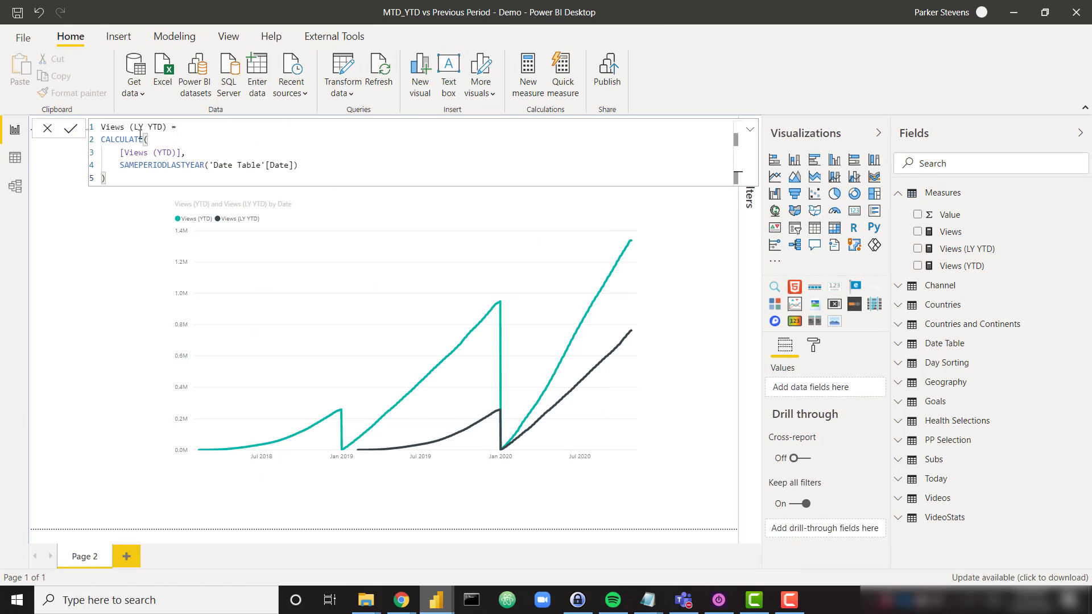
left_click(464, 246)
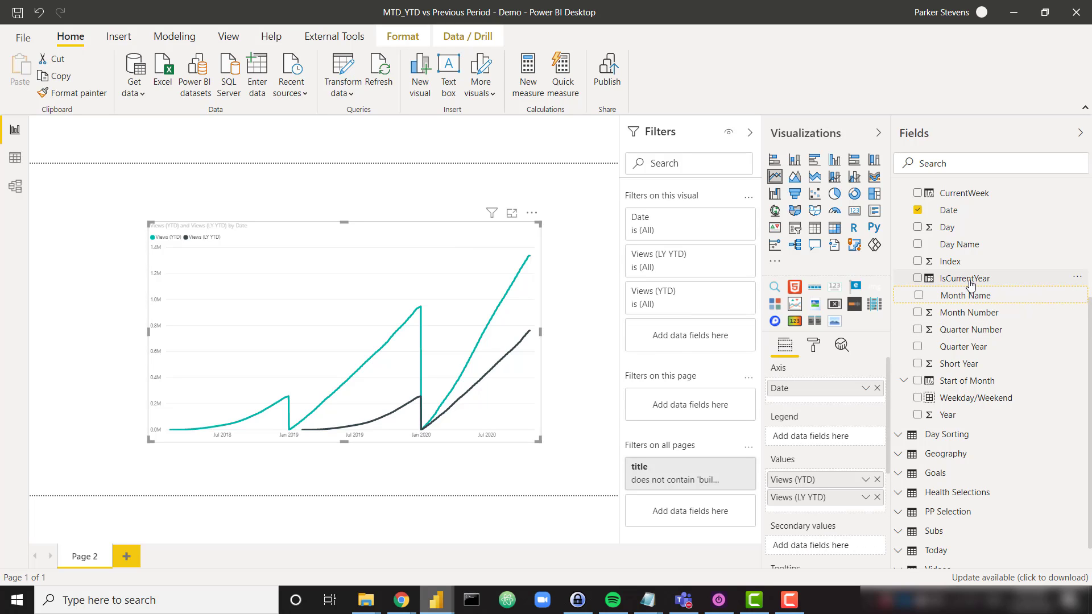
left_click_drag(965, 279, 700, 340)
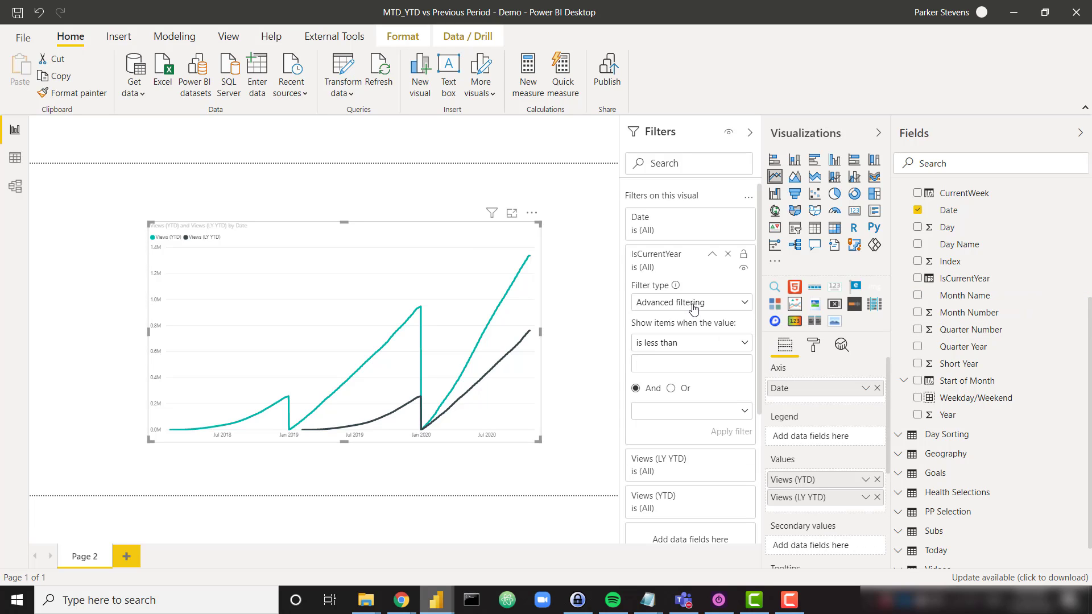
left_click(691, 303)
left_click(679, 340)
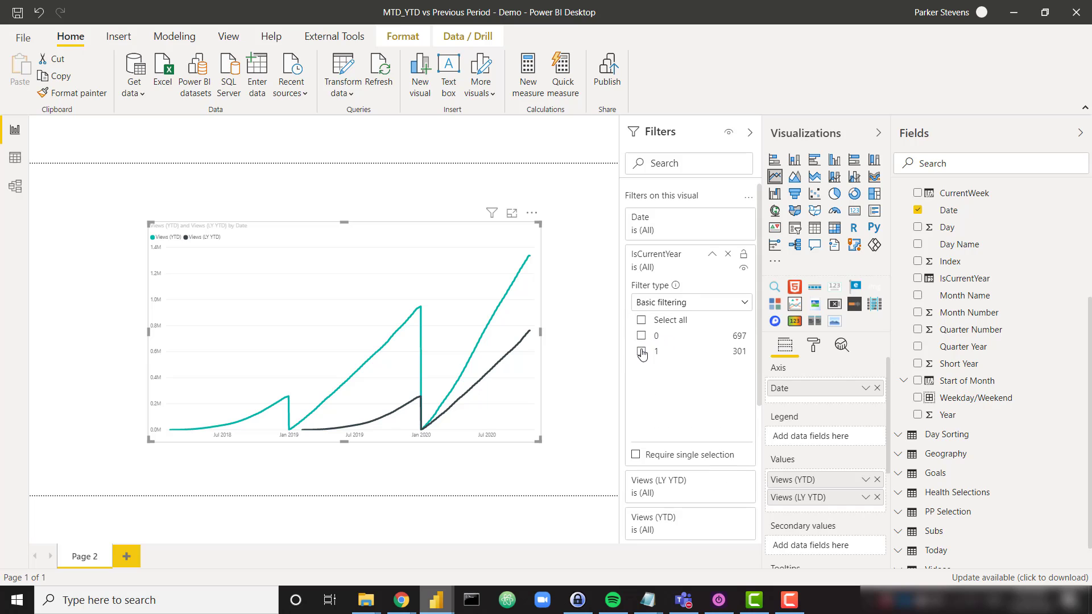
left_click(641, 352)
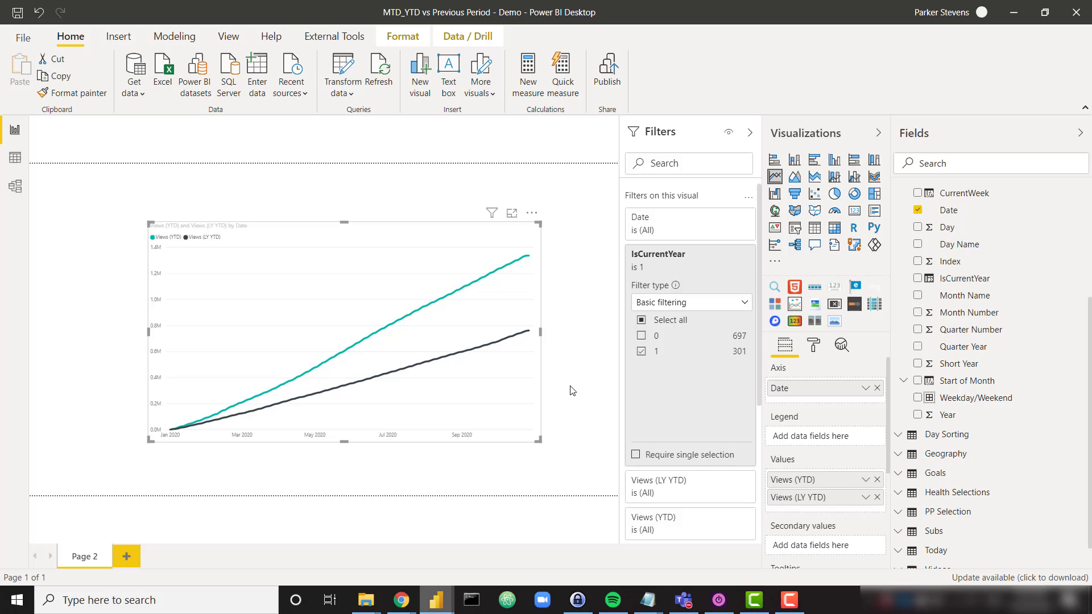
left_click(161, 38)
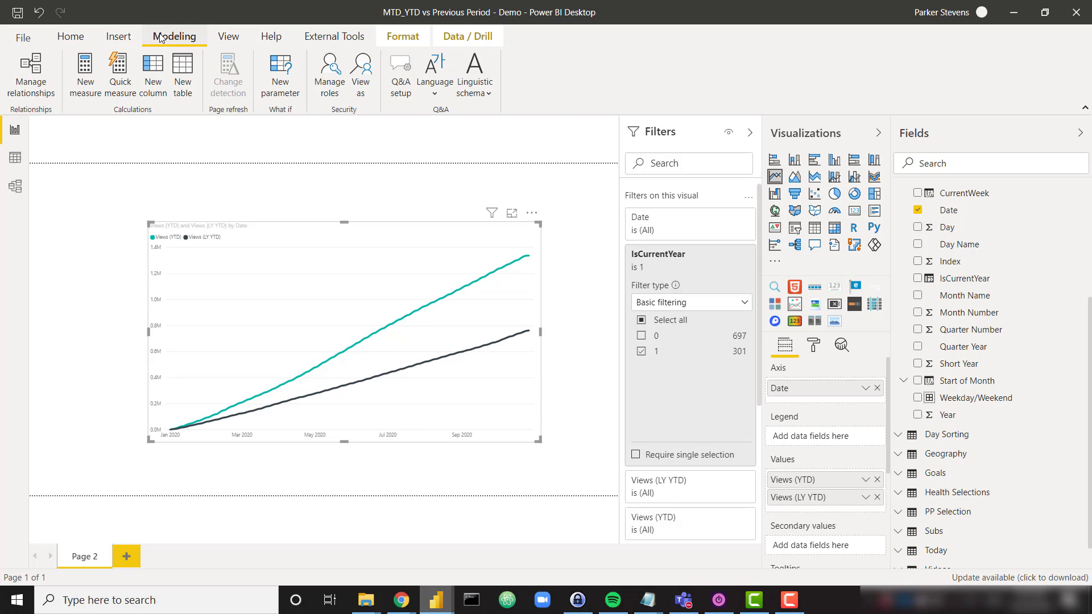
- Create the calculated table Years = VALUES('Date Table'[Year])
left_click(183, 71)
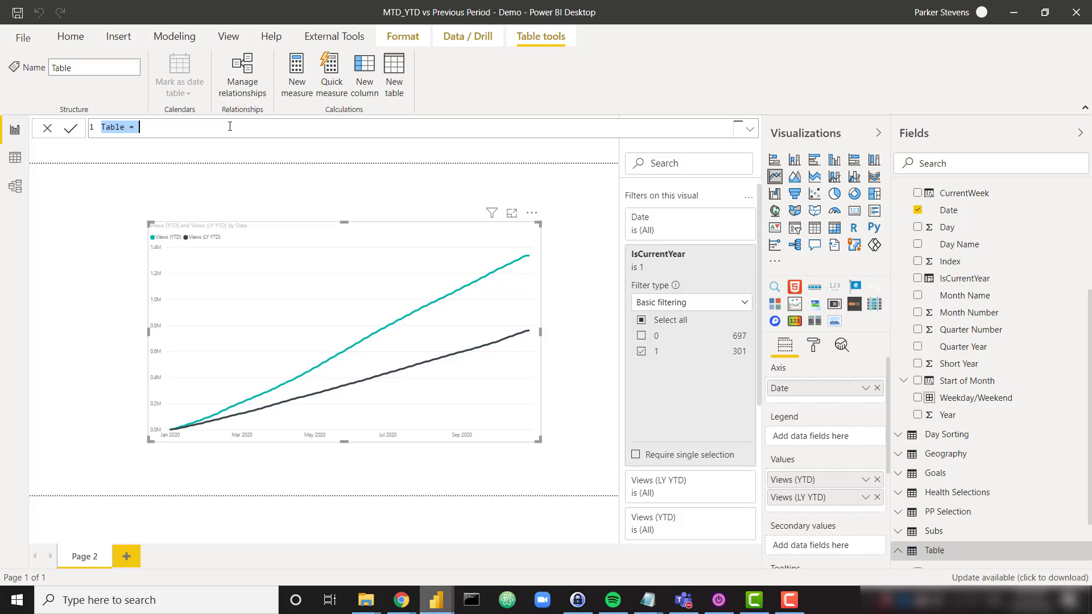
type("Years = ")
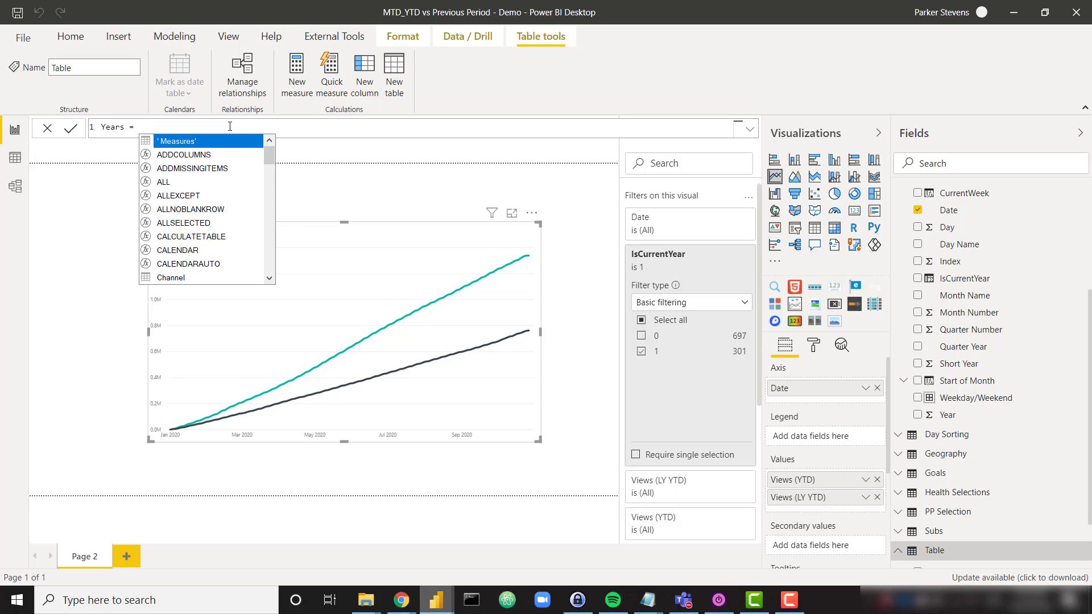
type("VALUES(year")
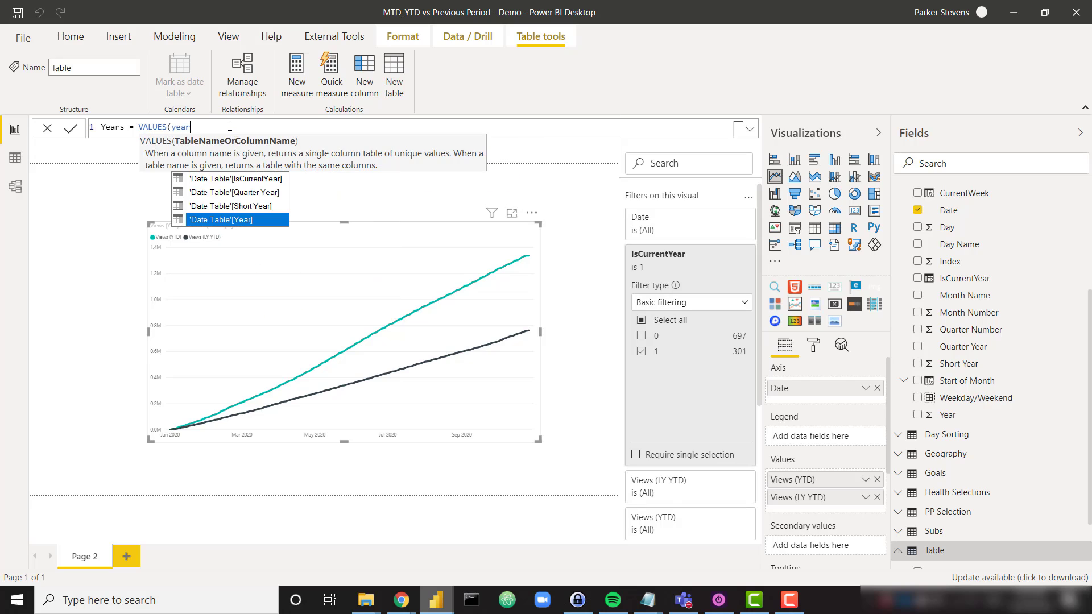
key("Tab")
type(")")
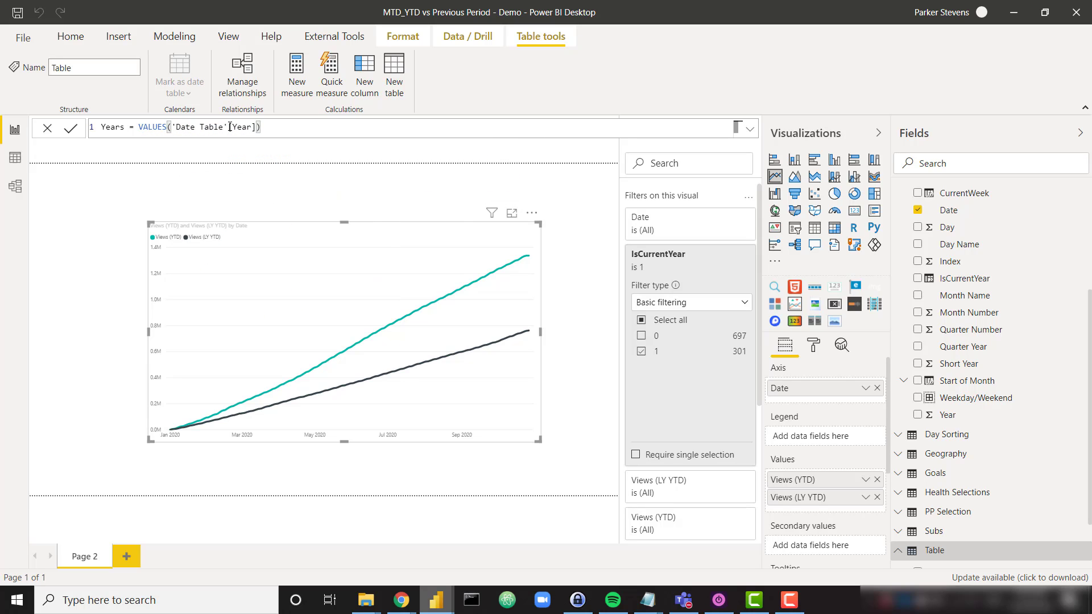
key("Return")
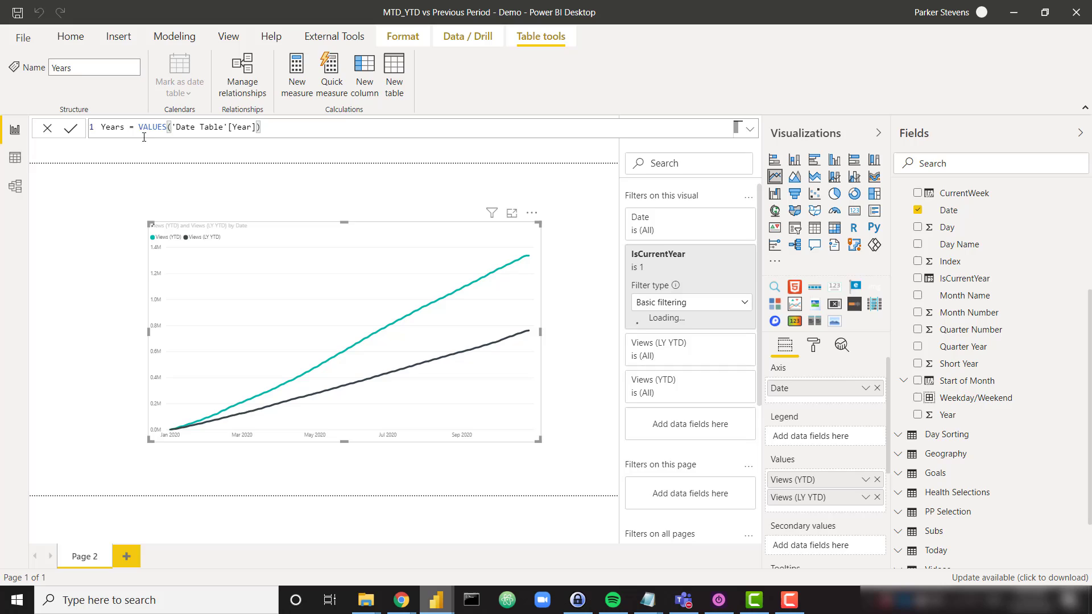
left_click(15, 159)
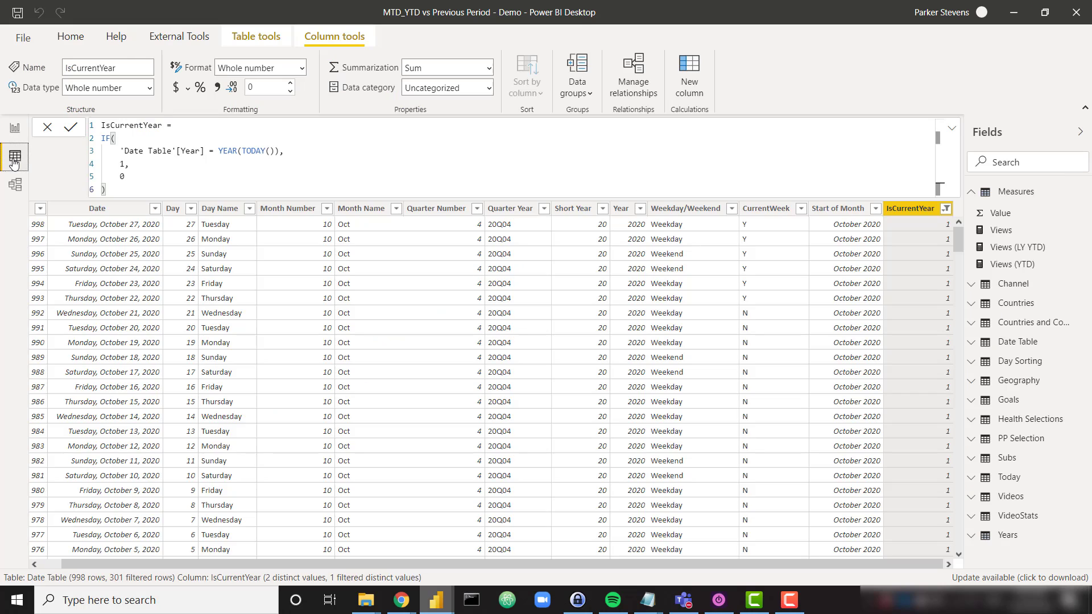
- Check the Years table holds 2018, 2019 and 2020, and move its card lower in the model diagram
left_click(1007, 537)
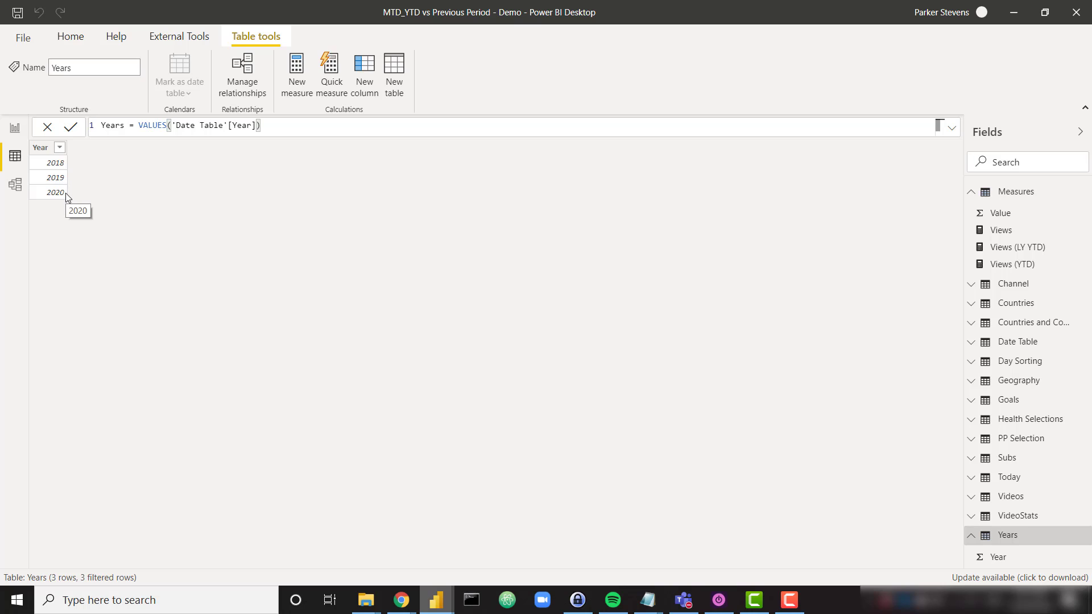
left_click(6, 136)
left_click(15, 185)
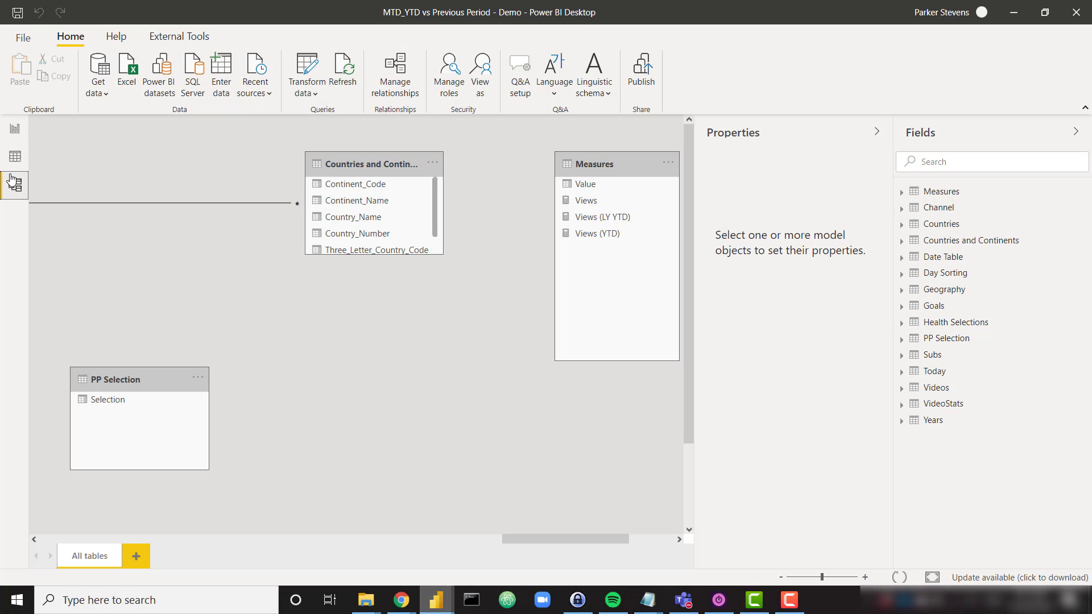
scroll(397, 335, "right", 4)
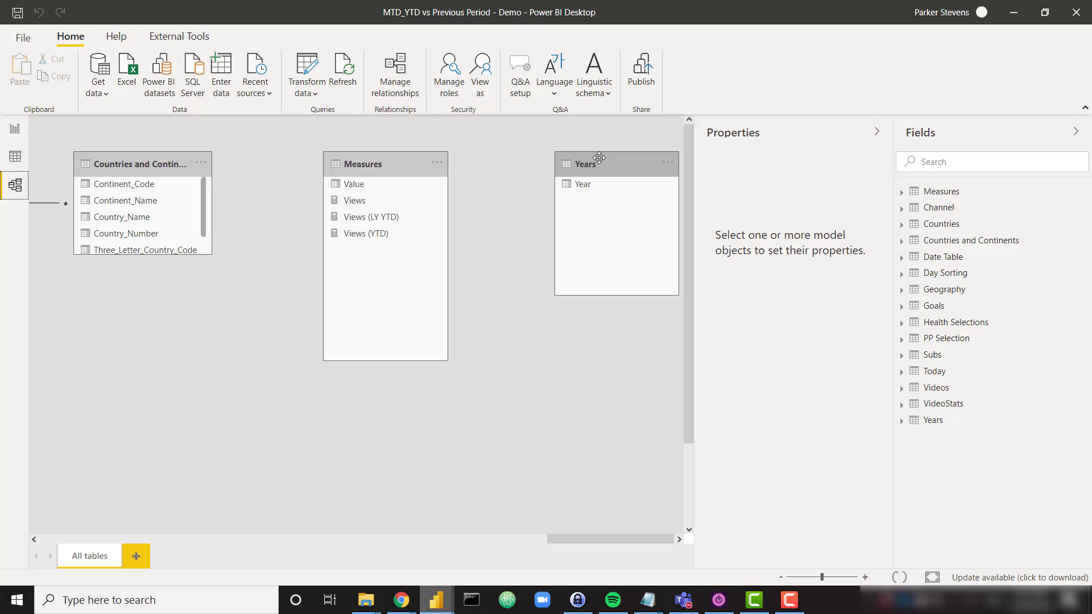
left_click_drag(598, 157, 421, 373)
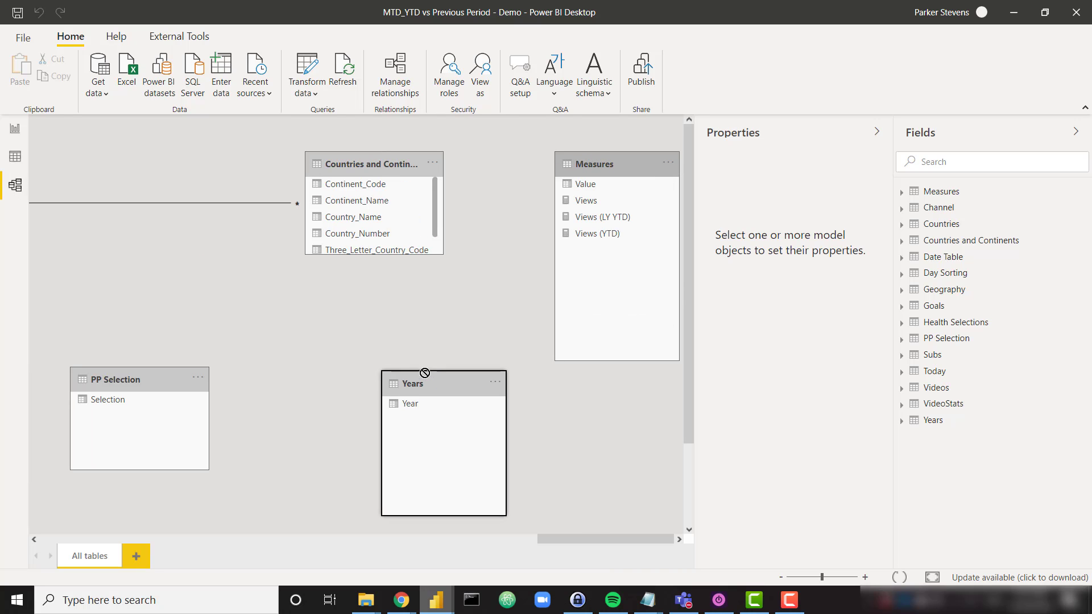
left_click(15, 130)
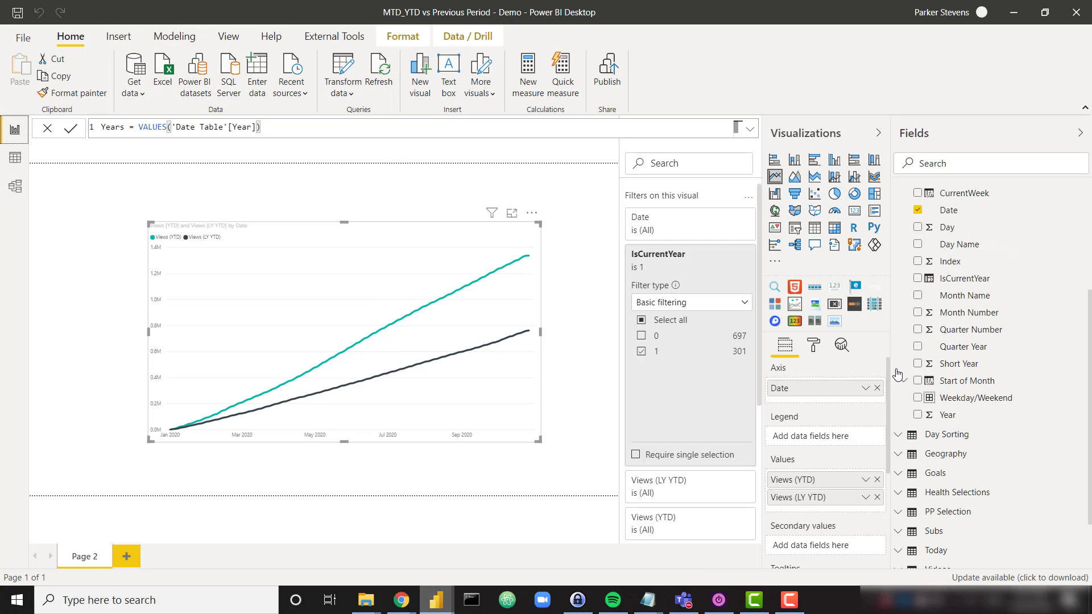
- Remove Views (LY YTD) from the chart and use the Years table's Year as its legend
scroll(994, 435, "down", 3)
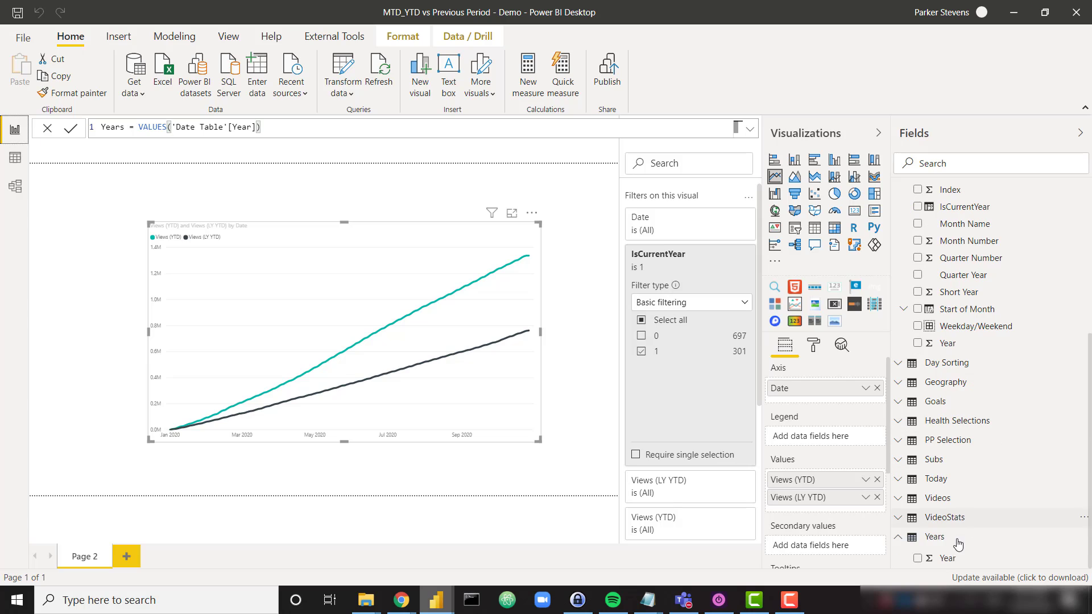
left_click_drag(955, 562, 869, 512)
left_click(877, 497)
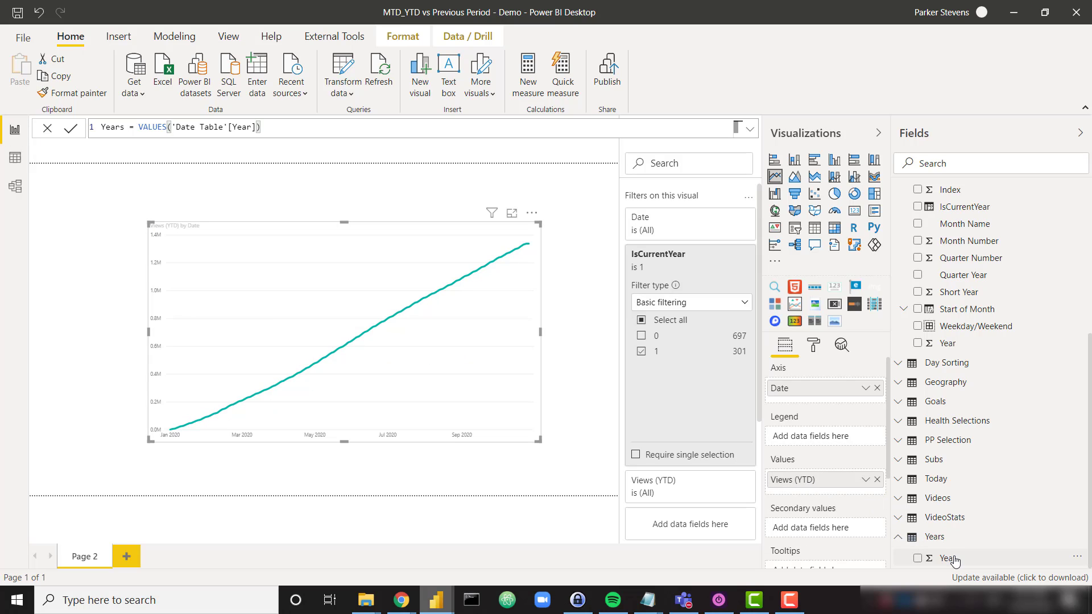
left_click_drag(949, 559, 817, 438)
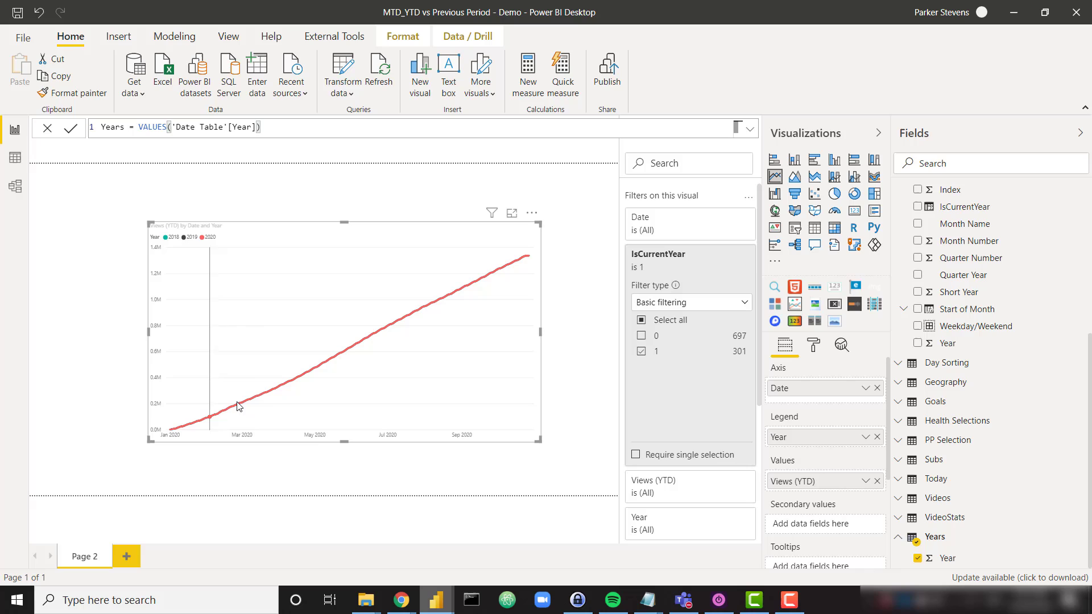
mouse_move(463, 289)
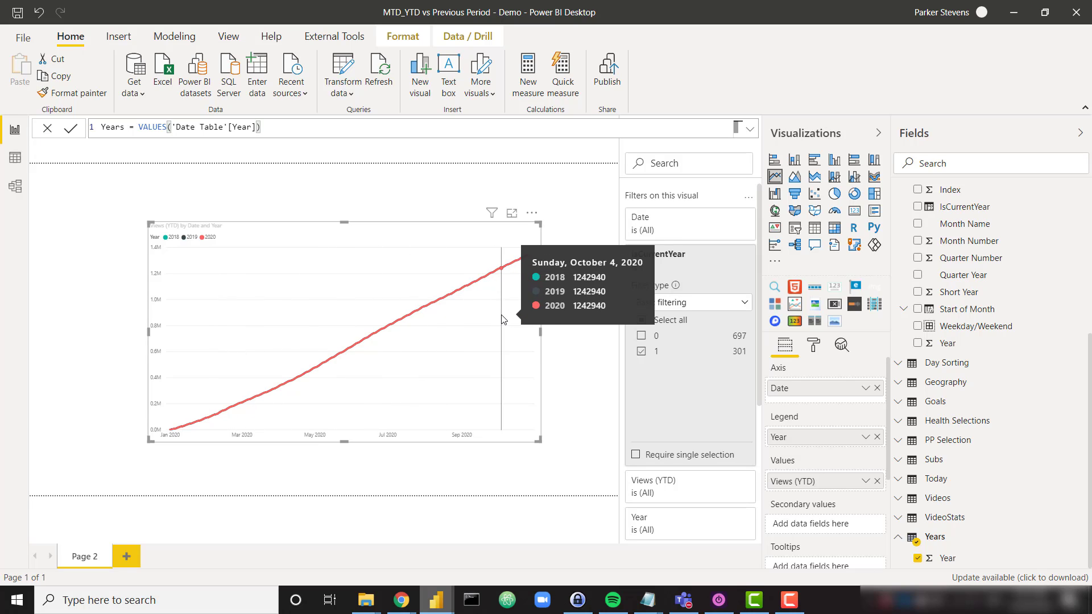
scroll(1041, 366, "up", 5)
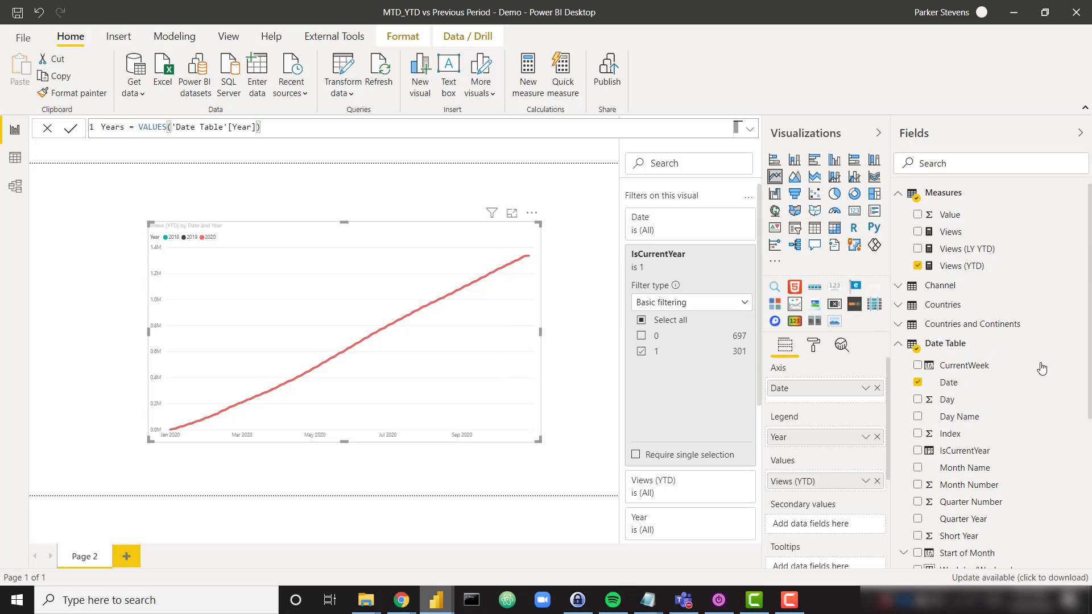
- Start the Views (All Years YTD) measure with VAR YearsBack = YEAR(TODAY()) - SELECTEDVALUE(Years[Year])
right_click(954, 203)
key("Escape")
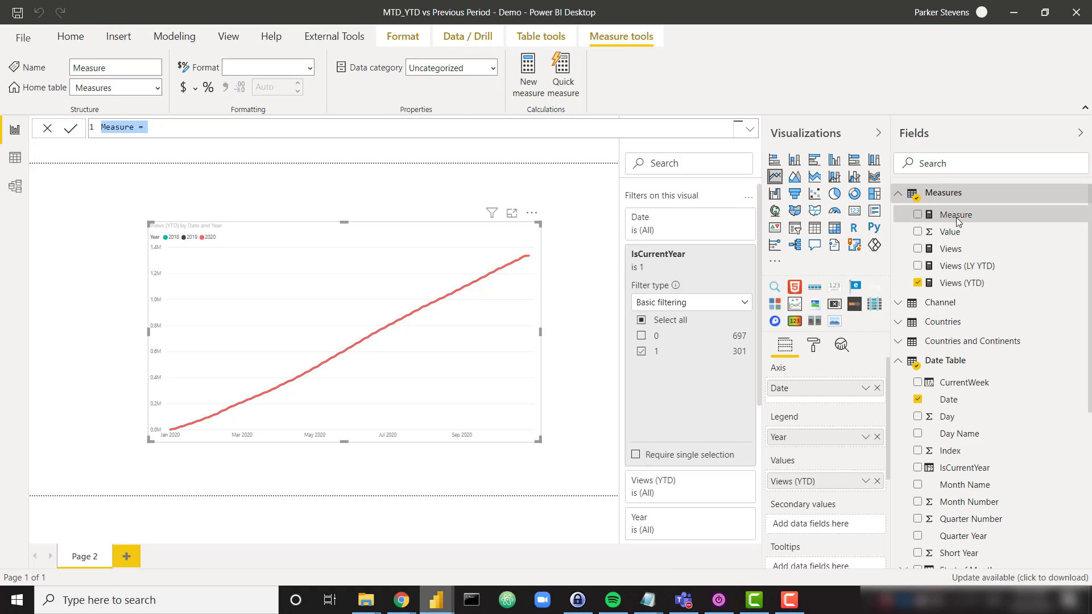
type("Views (All Years YTD")
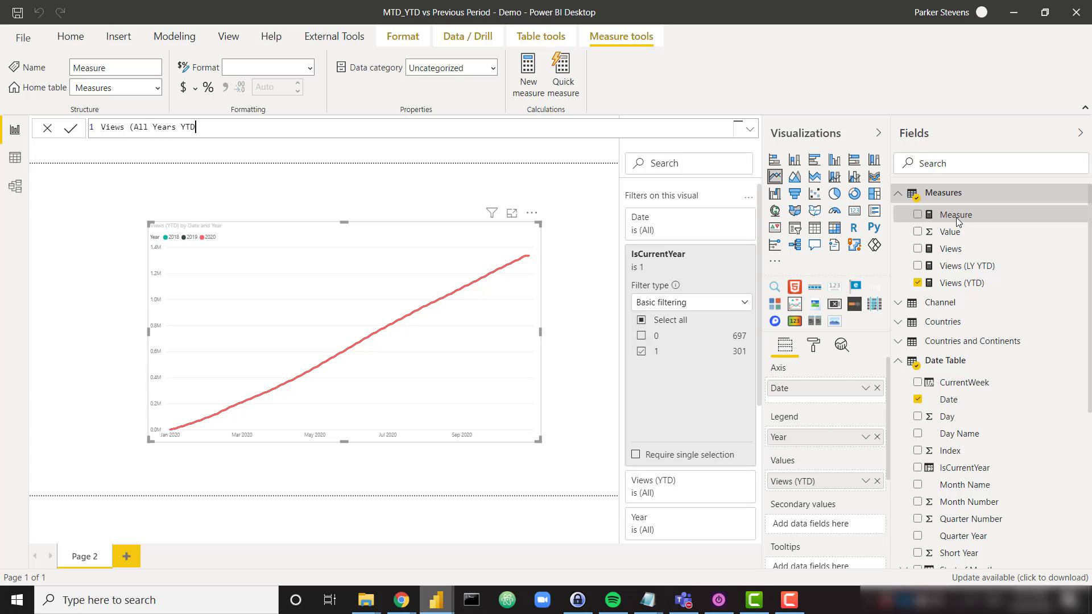
type(") =")
key("shift+Return")
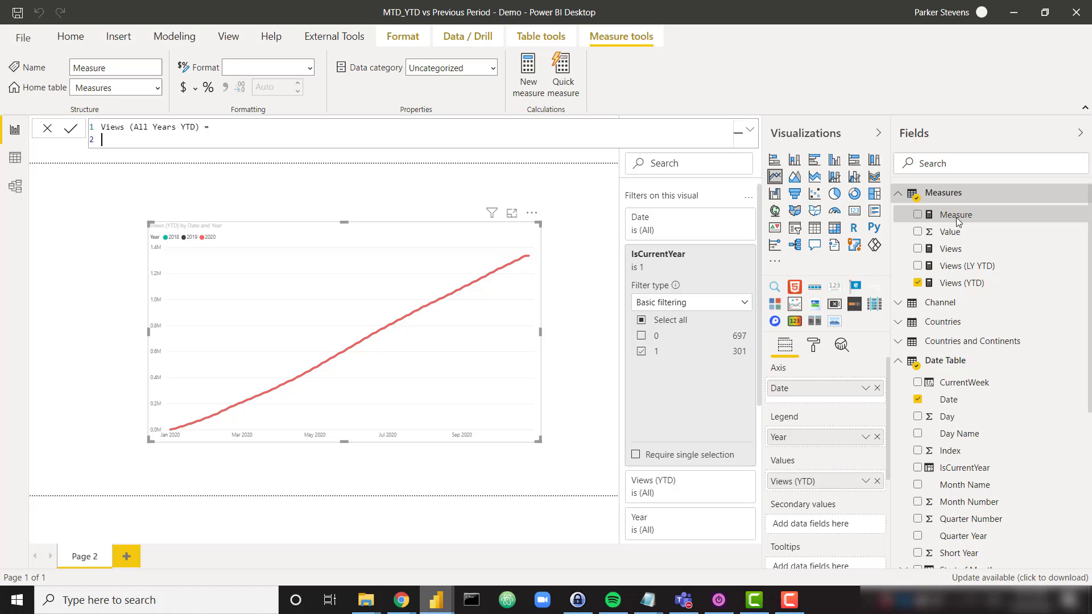
type("VAR YearsBack = YEAR(Tod")
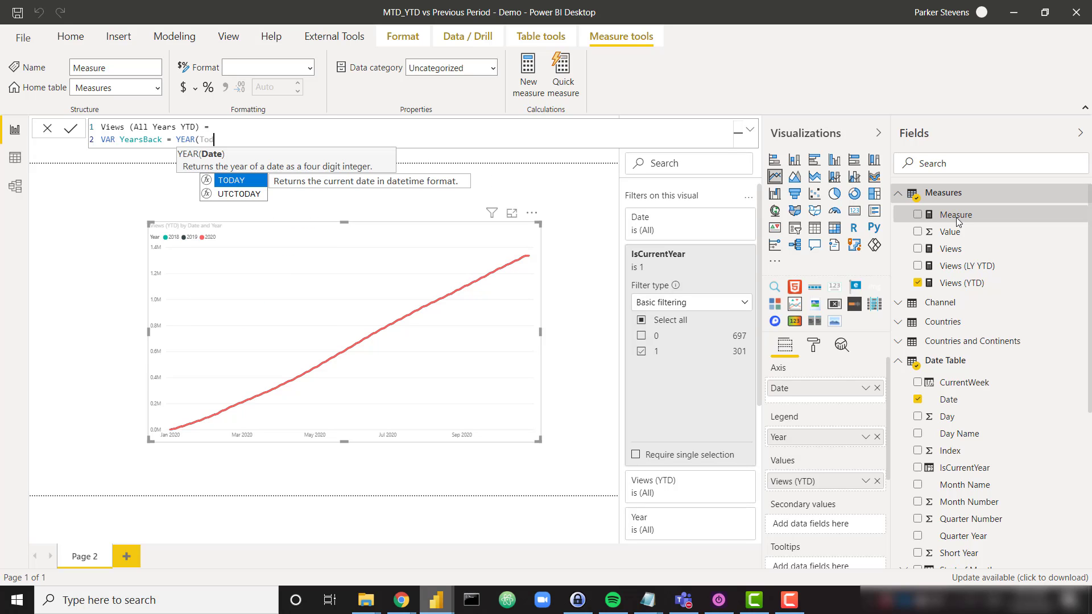
key("Tab")
type("))")
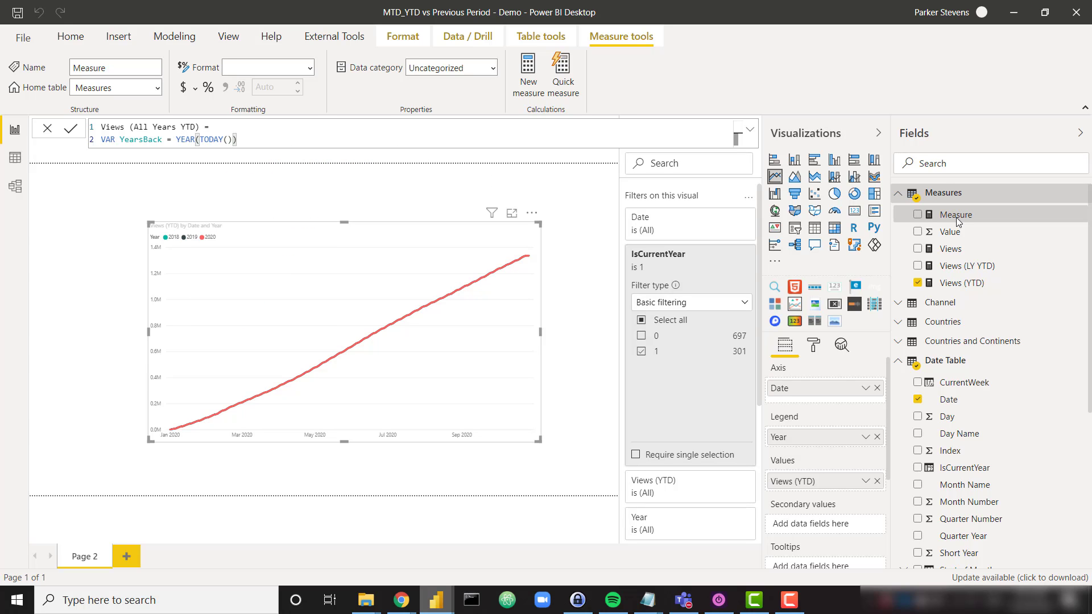
type(" -")
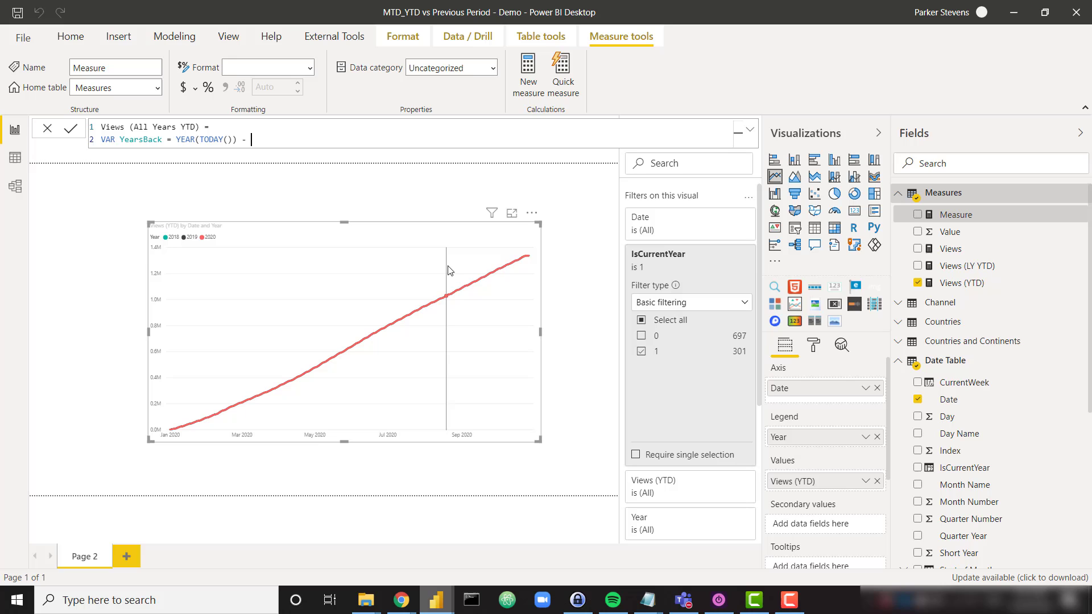
type(" sele")
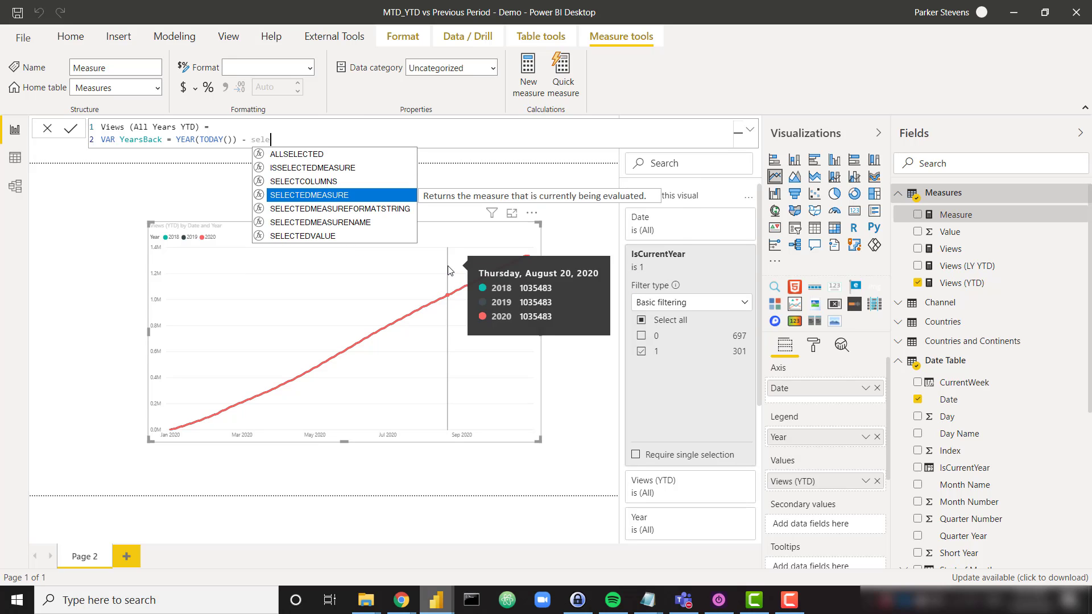
key("Down")
key("Down")
key("Down")
key("Tab")
type("yea")
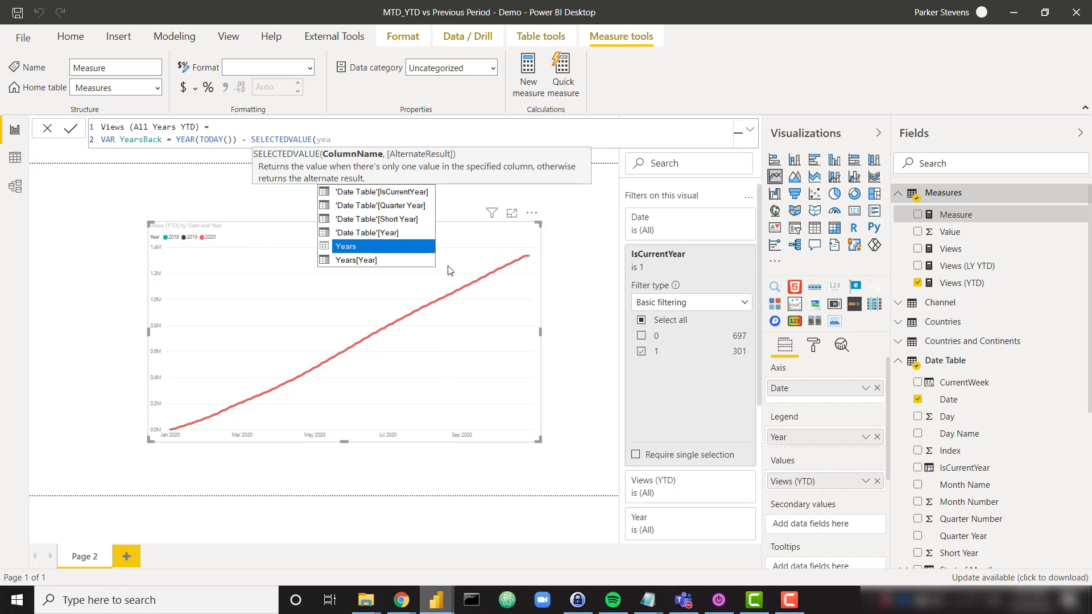
key("Down")
key("Tab")
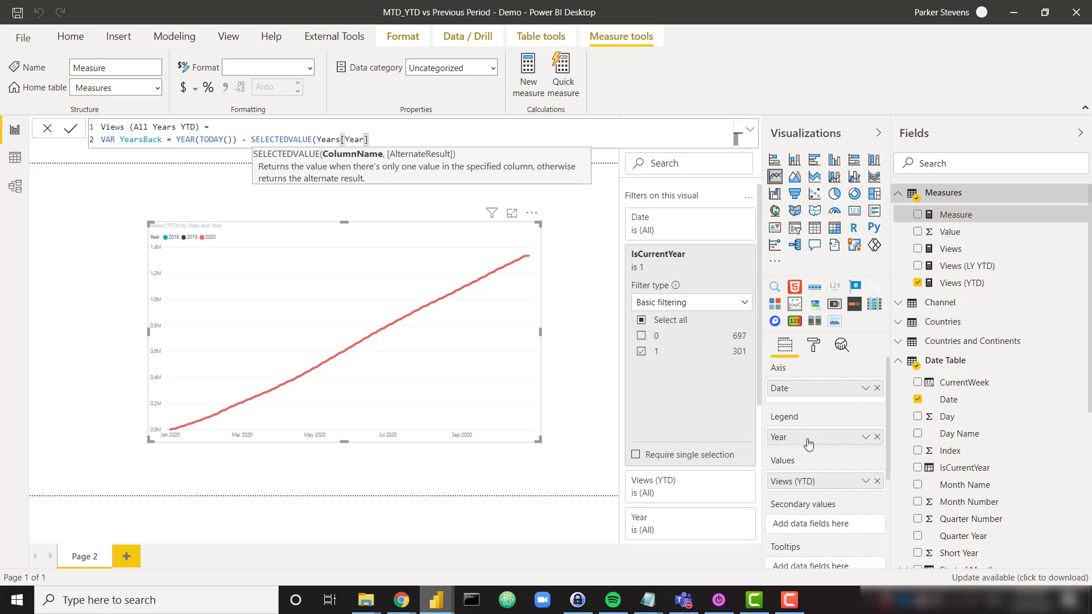
type(")")
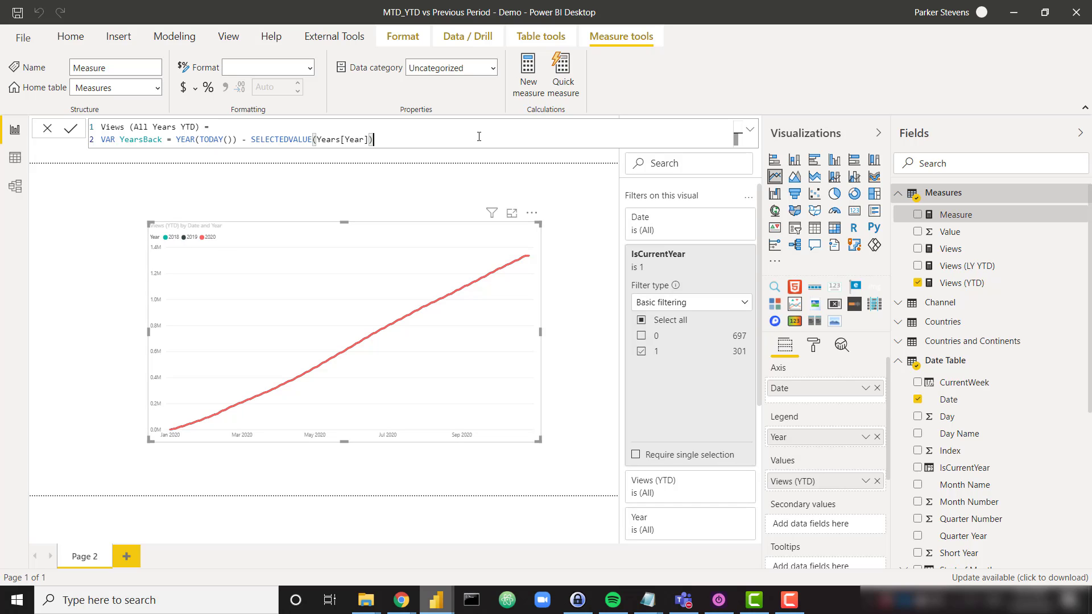
- Add RETURN CALCULATE( with the Views (YTD) measure as its first argument
key("shift+Return")
type("RETURN")
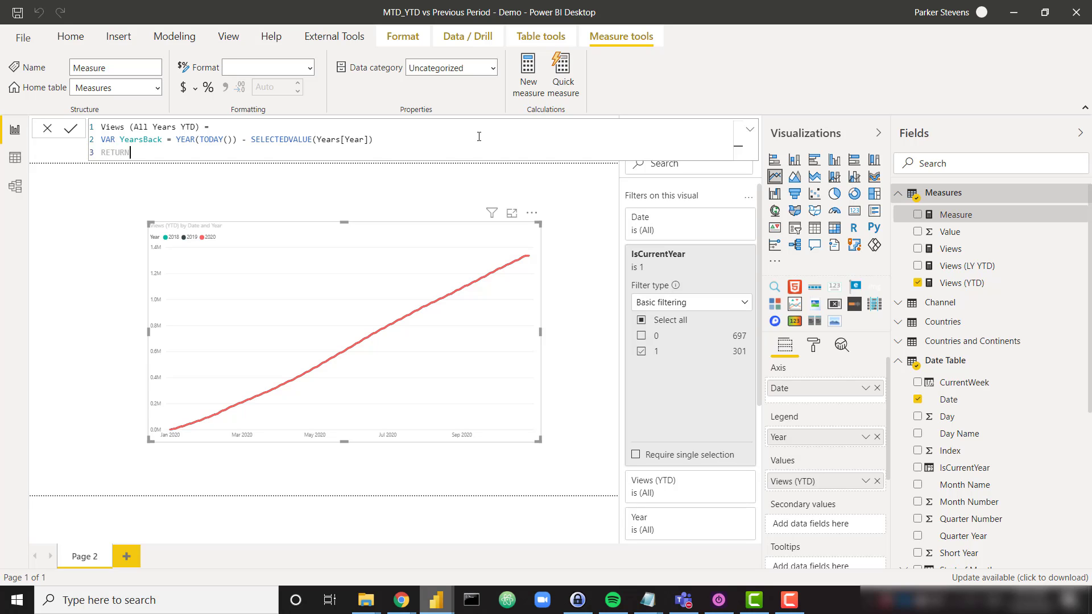
key("shift+Return")
type("CALCULATE(")
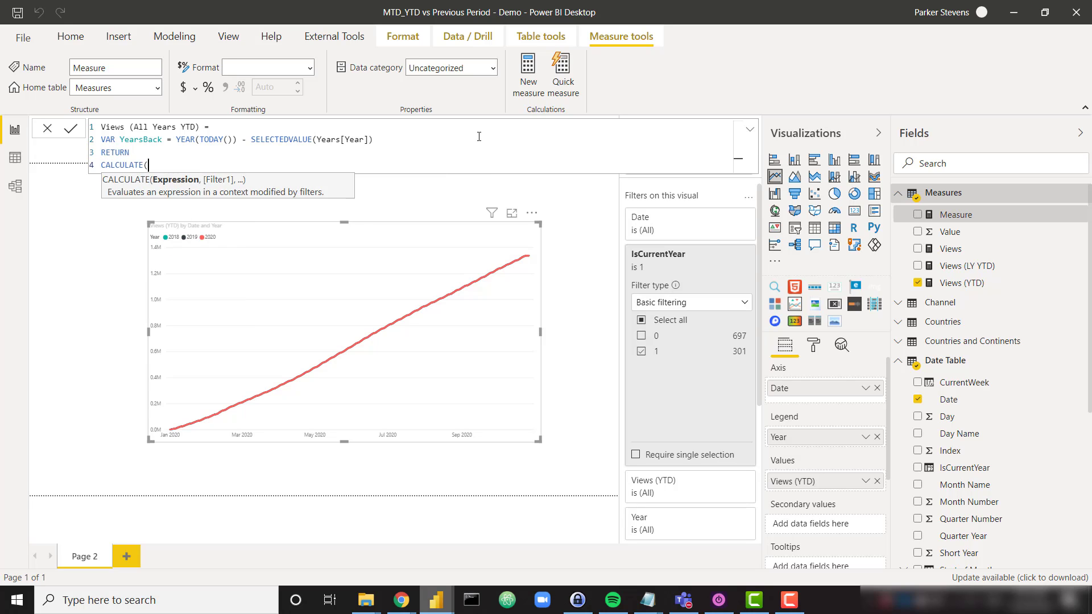
key("shift+Return")
type("[vi")
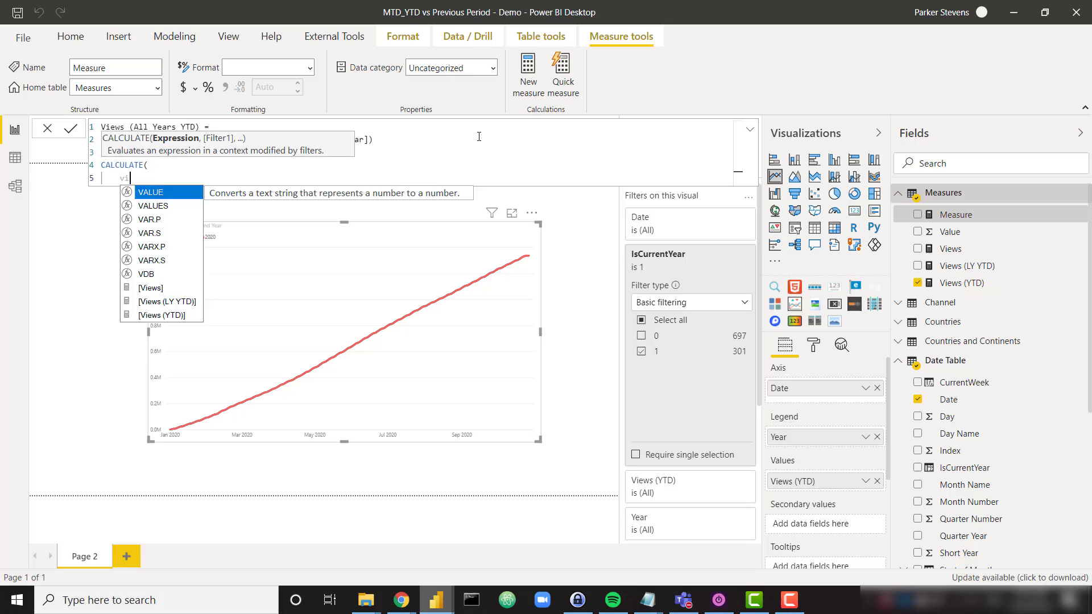
key("Down")
key("Down")
key("Tab")
type(",")
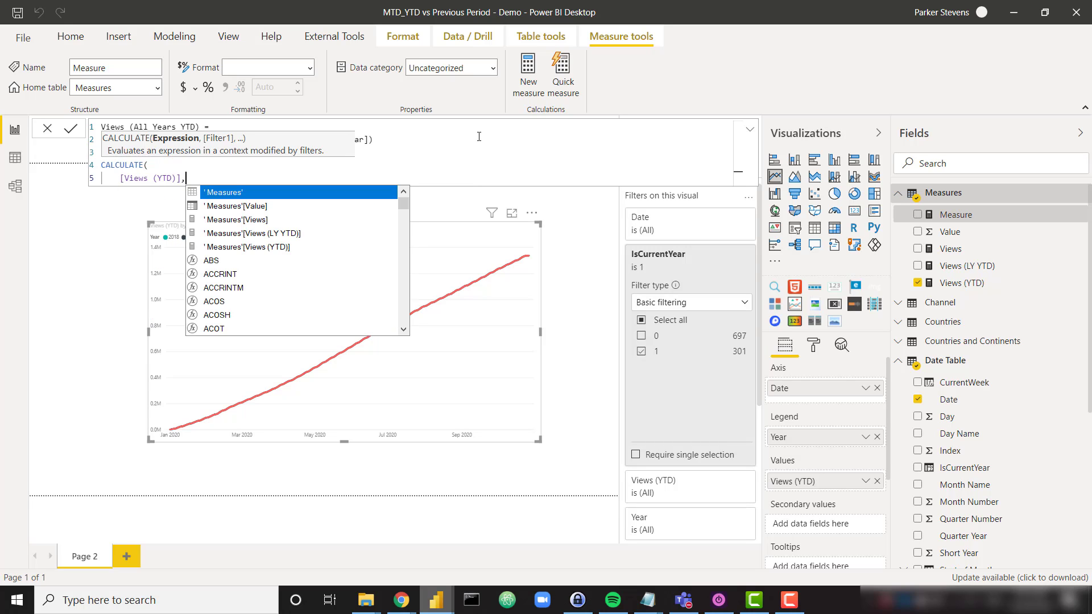
- Add DATEADD('Date Table'[Date], -YearsBack, YEAR) as the CALCULATE filter and close it
key("shift+Return")
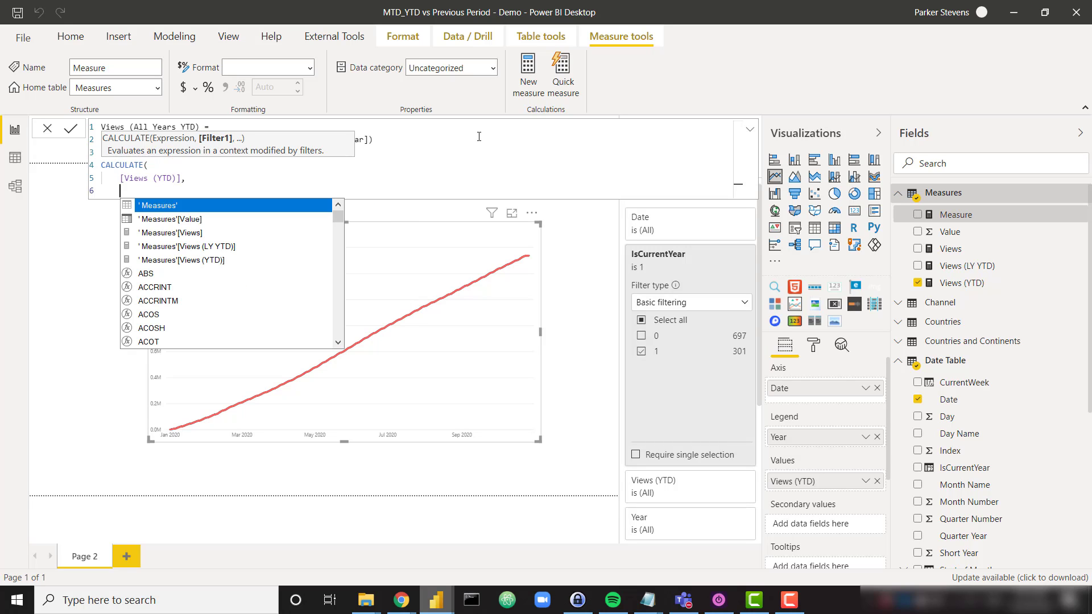
type("DATEADD(")
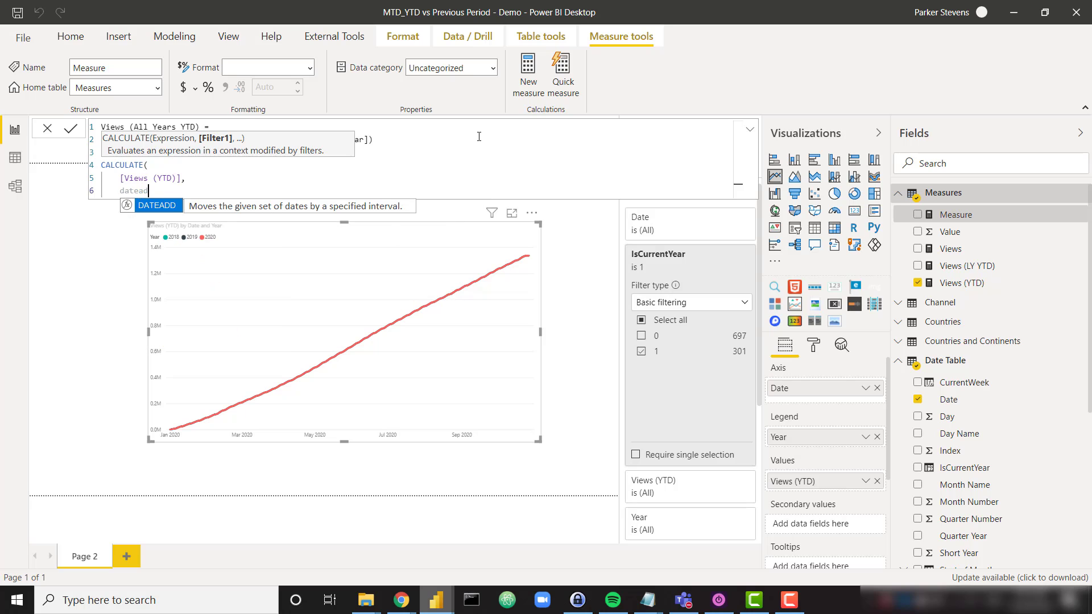
type("da")
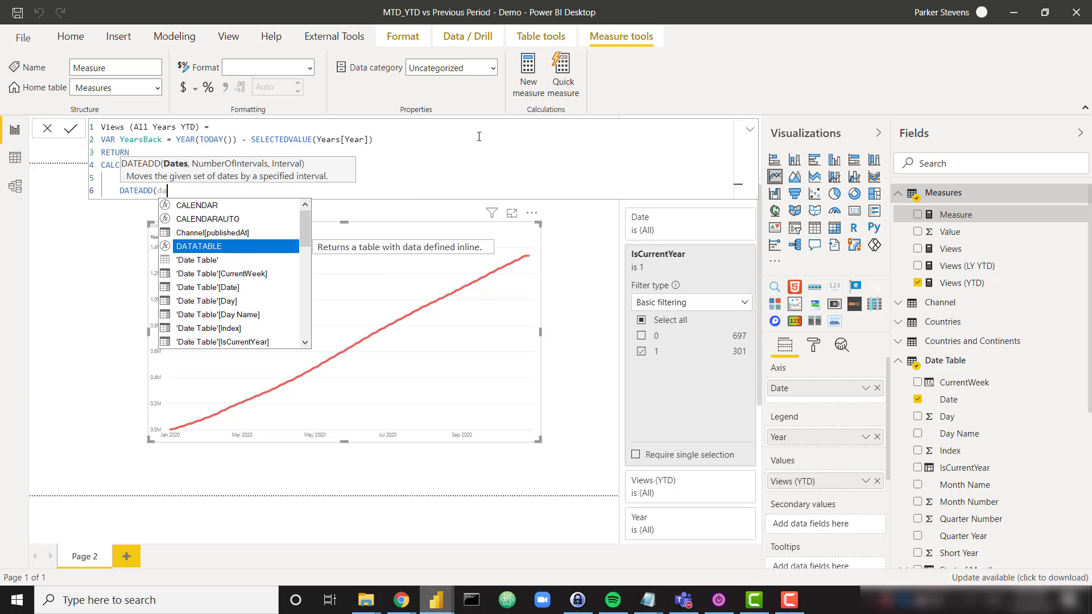
key("Down")
key("Down")
key("Down")
key("Tab")
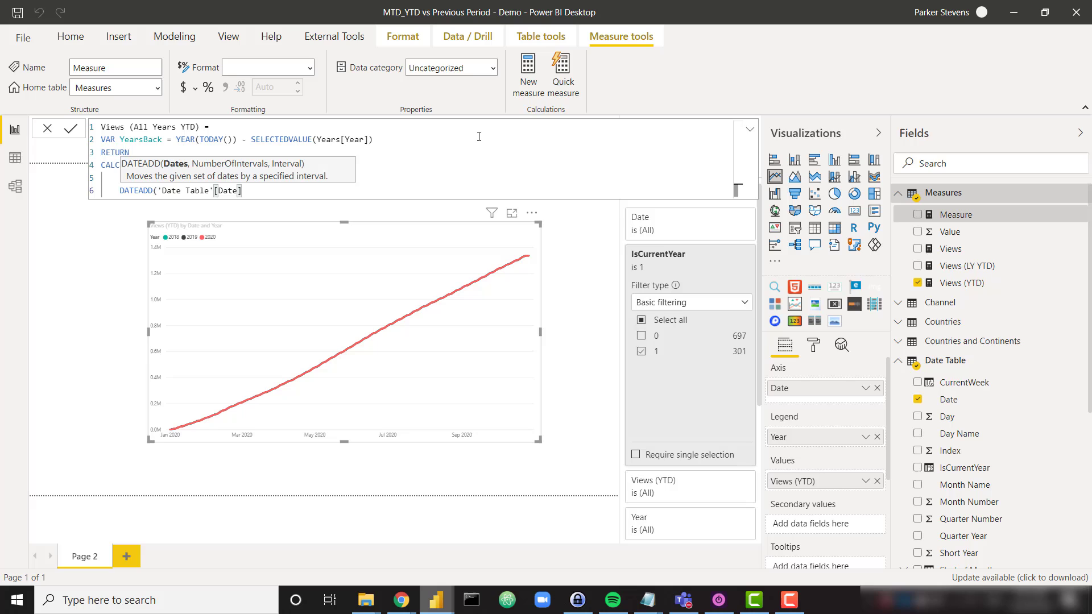
type(",")
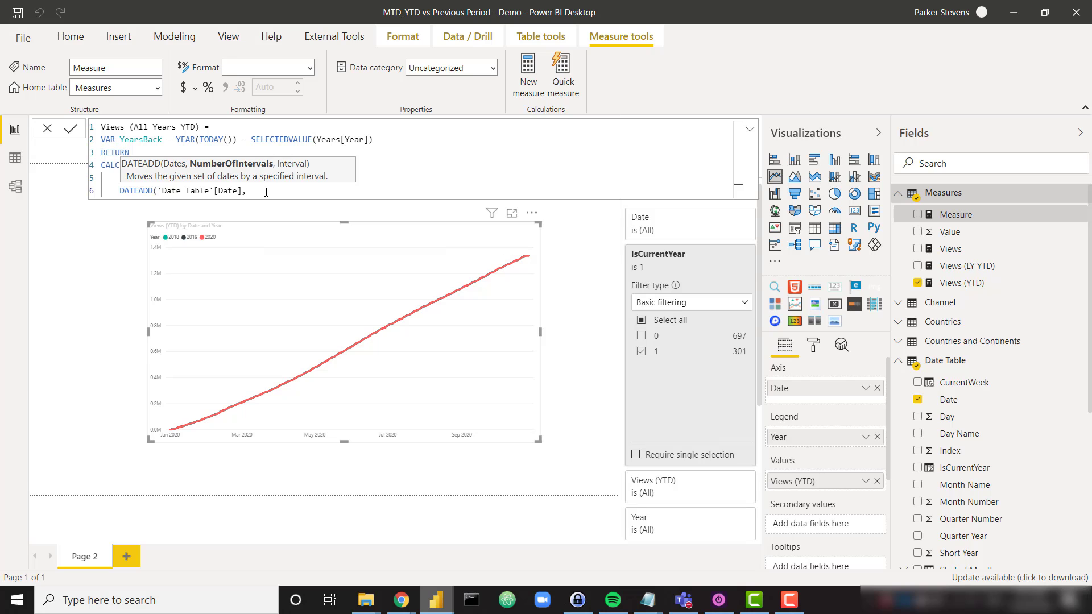
type("-years")
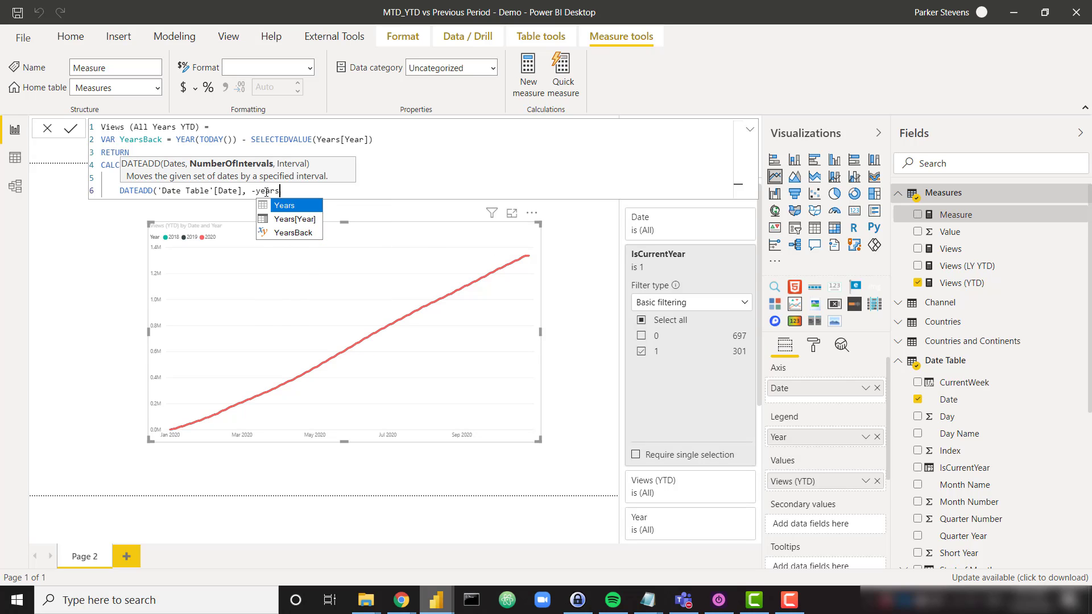
key("Down")
key("Down")
key("Tab")
type(", ")
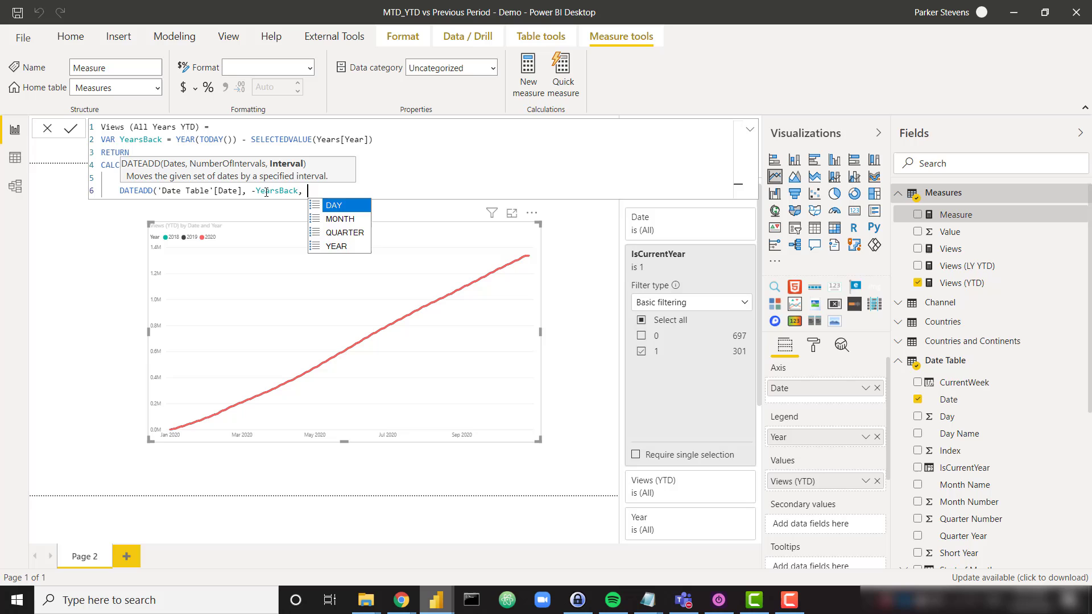
type("YEAR)")
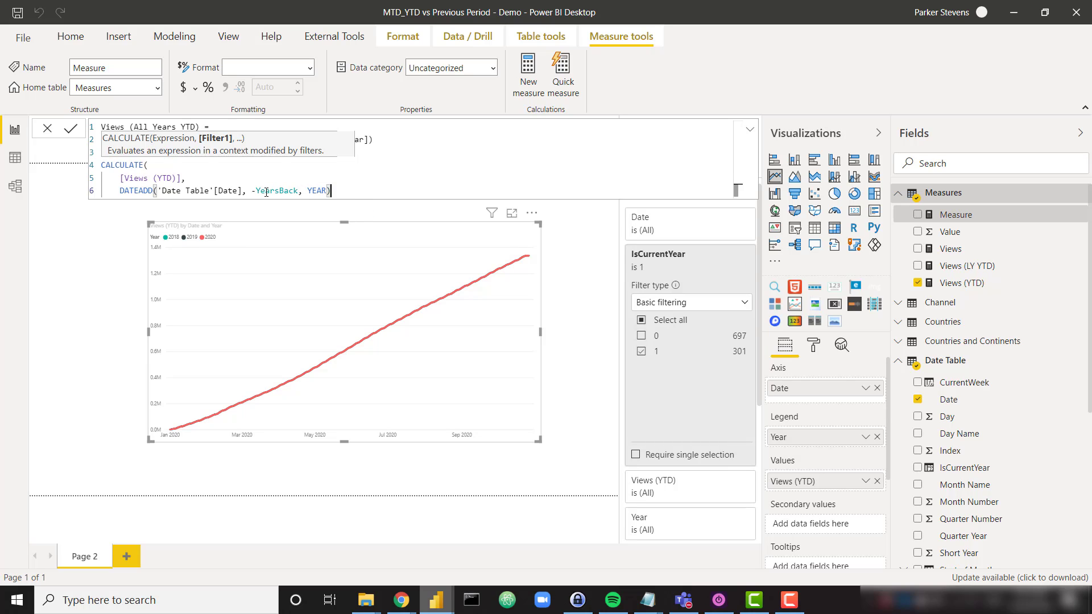
key("shift+Return")
type(")")
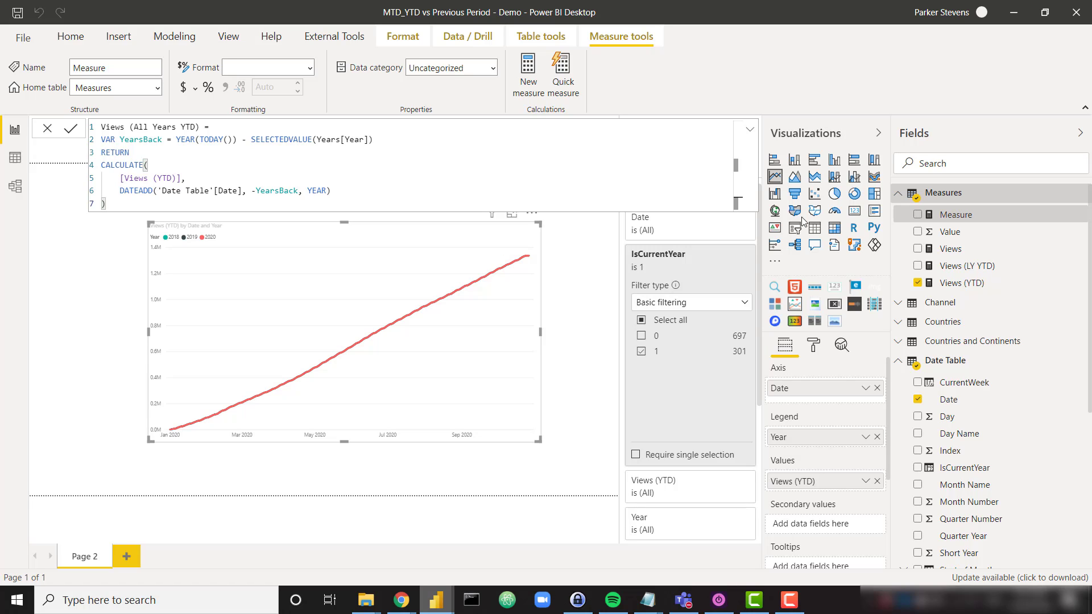
- Commit the measure, replace Views (YTD) with Views (All Years YTD) in Values, and collapse the formula bar
key("Return")
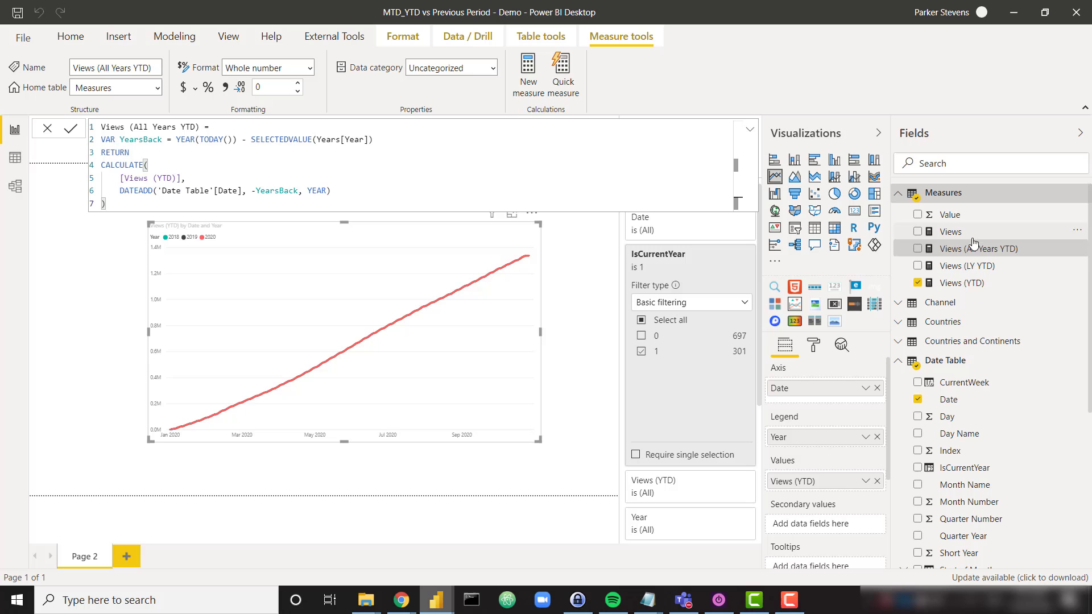
left_click(878, 482)
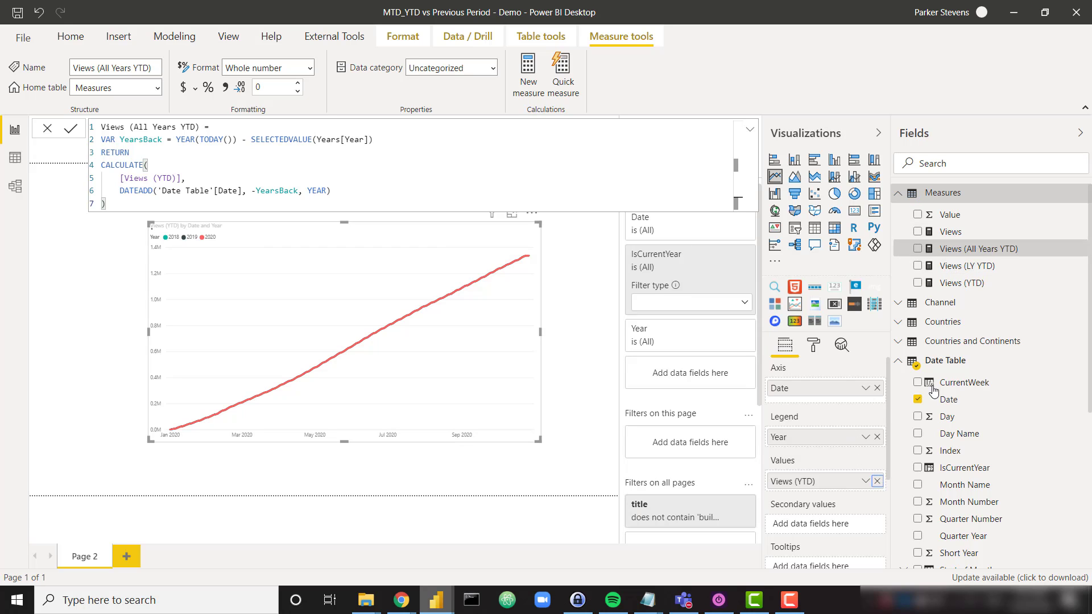
mouse_move(1004, 248)
left_mouse_down()
mouse_move(879, 456)
mouse_move(840, 484)
left_mouse_up()
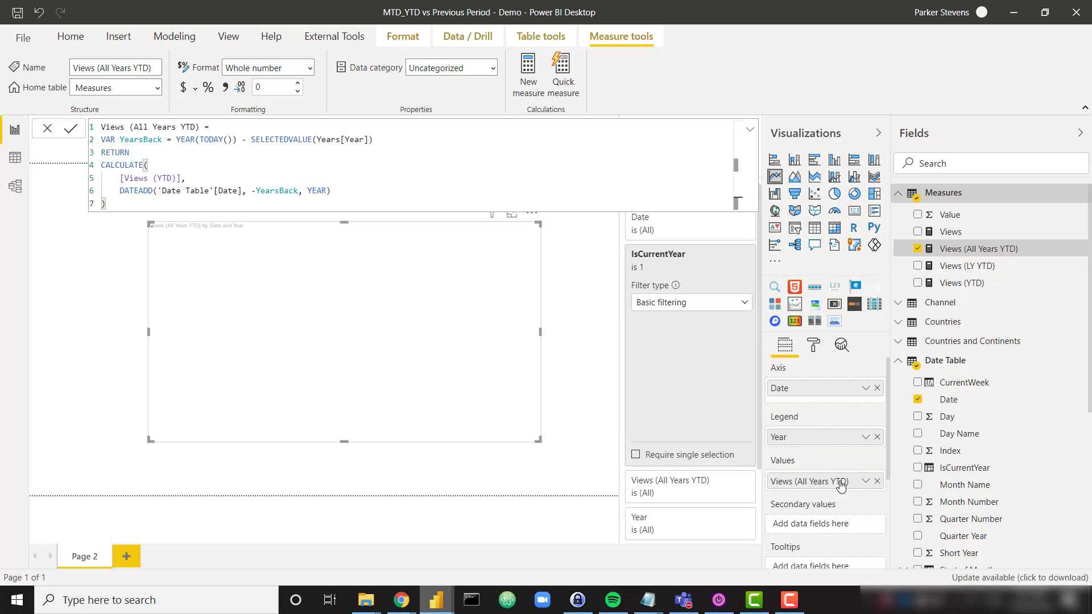
left_click(749, 129)
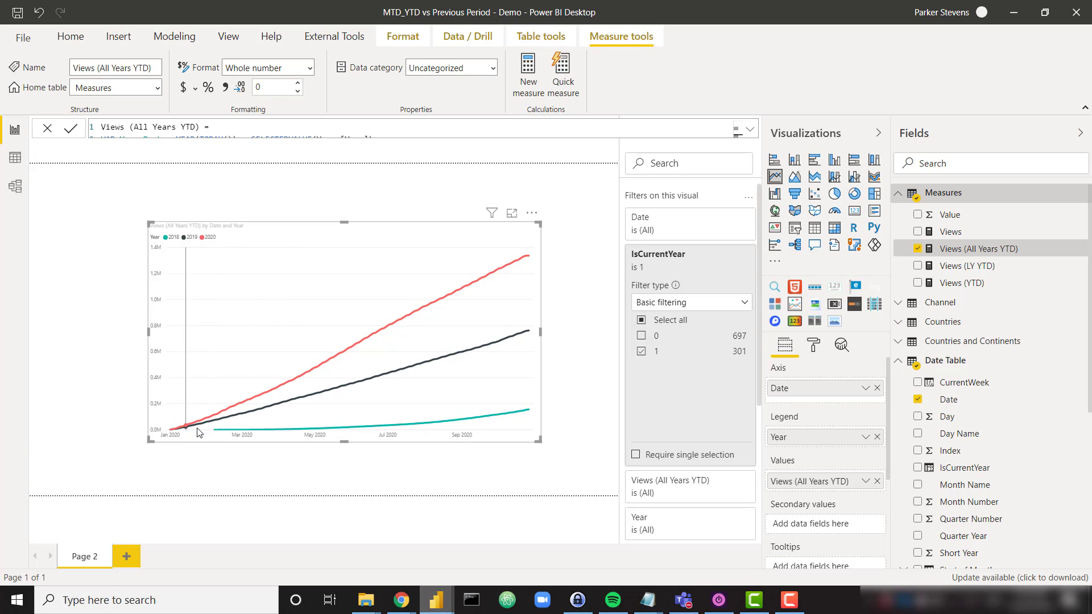
mouse_move(444, 252)
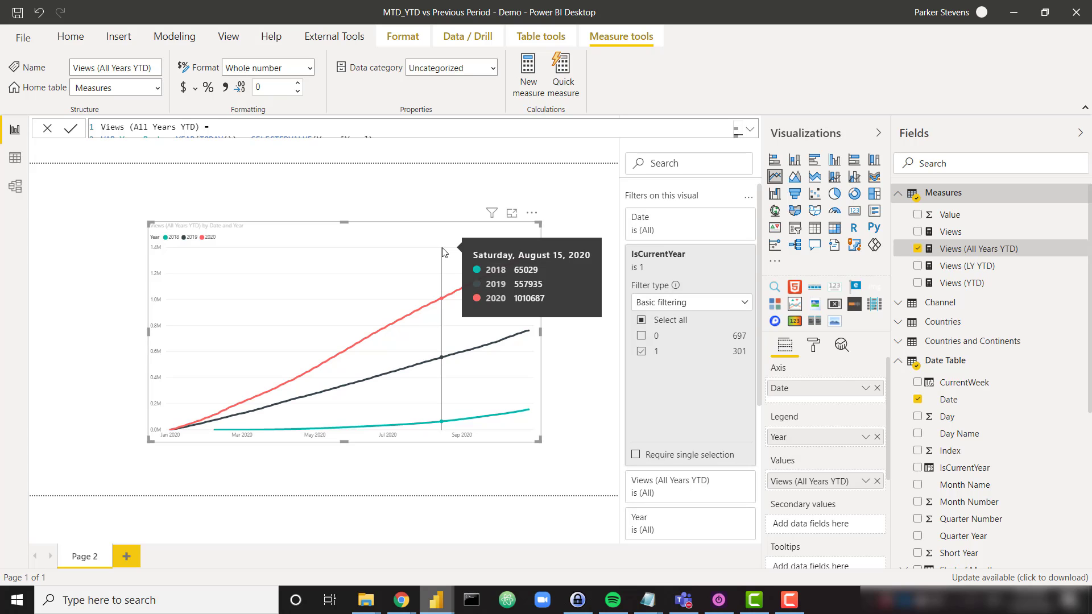
- Change Views (YTD) from TOTALYTD to TOTALMTD and collapse the IsCurrentYear filter card
left_click(992, 283)
left_click(751, 132)
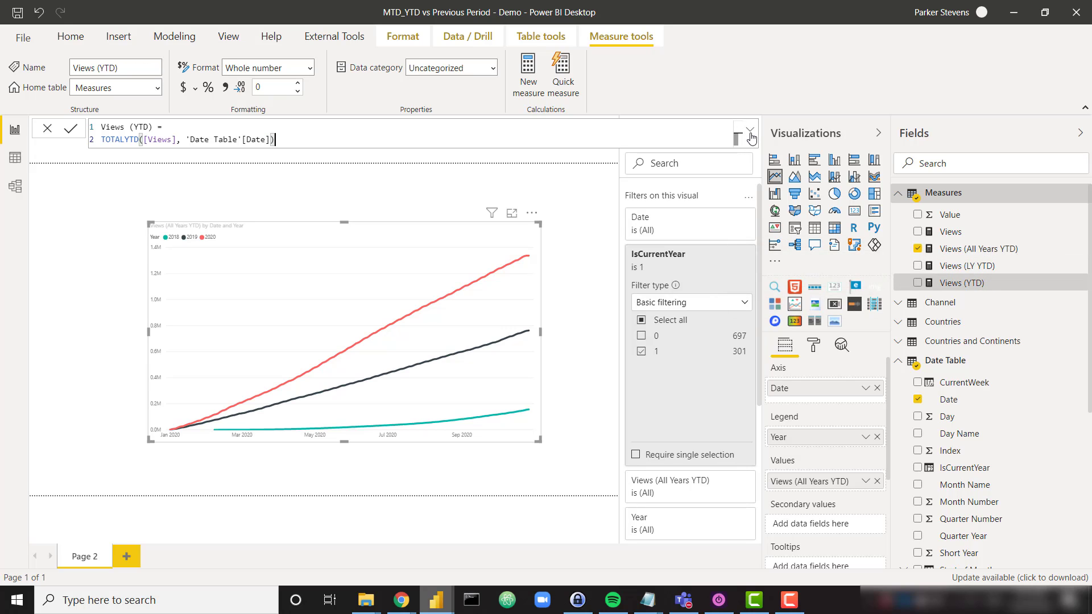
left_click(131, 141)
key("BackSpace")
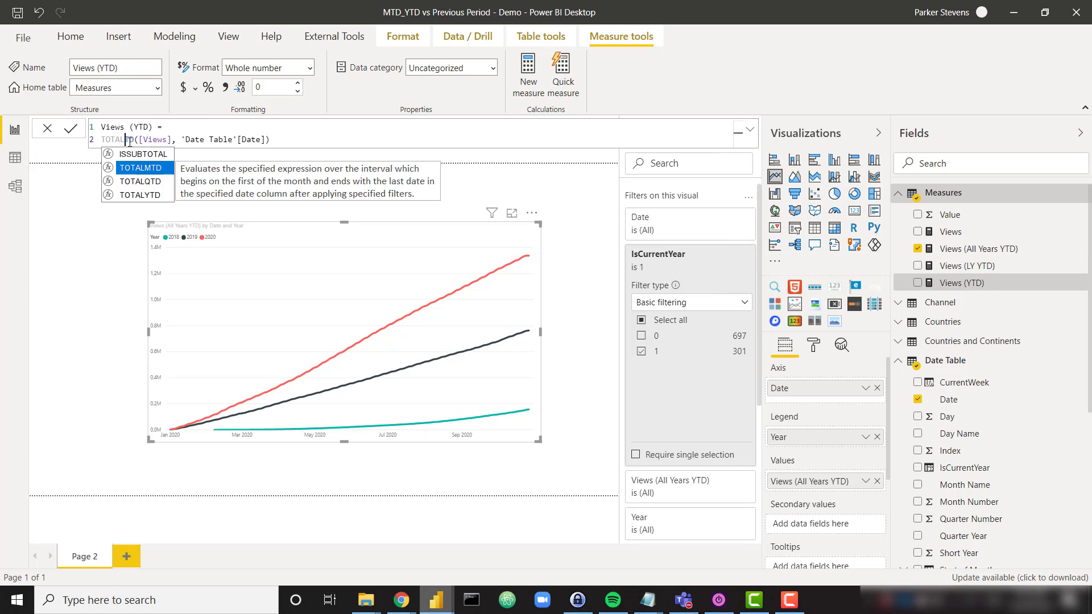
type("M")
left_click(304, 140)
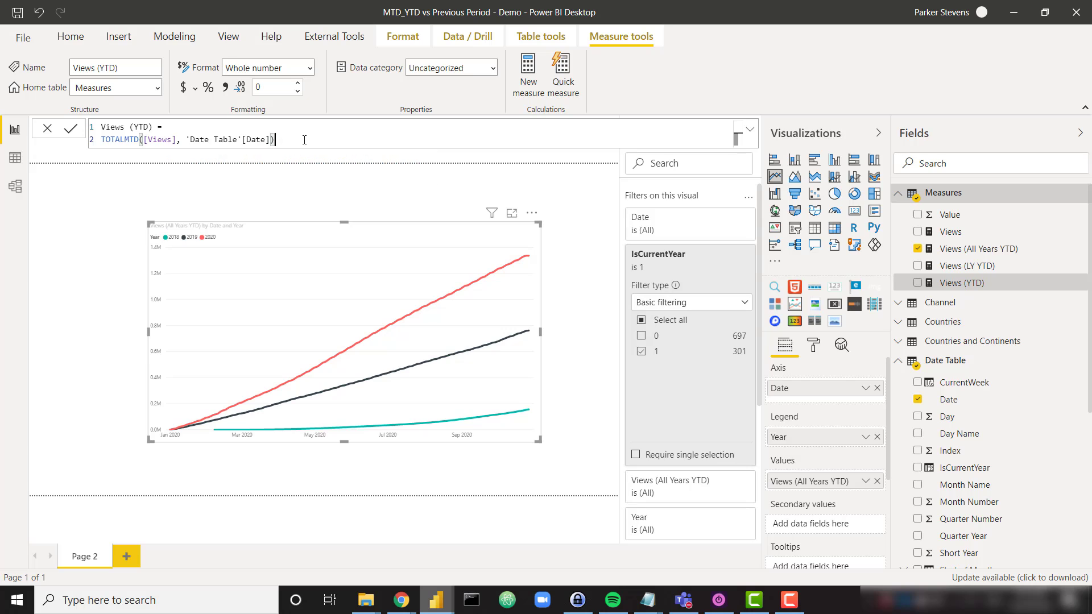
key("Return")
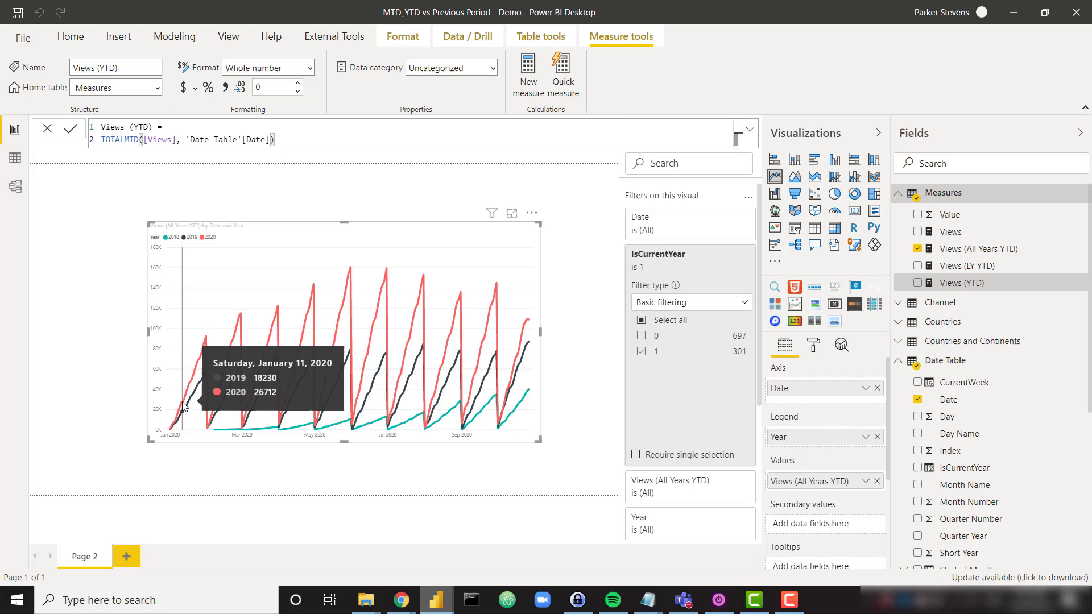
mouse_move(206, 354)
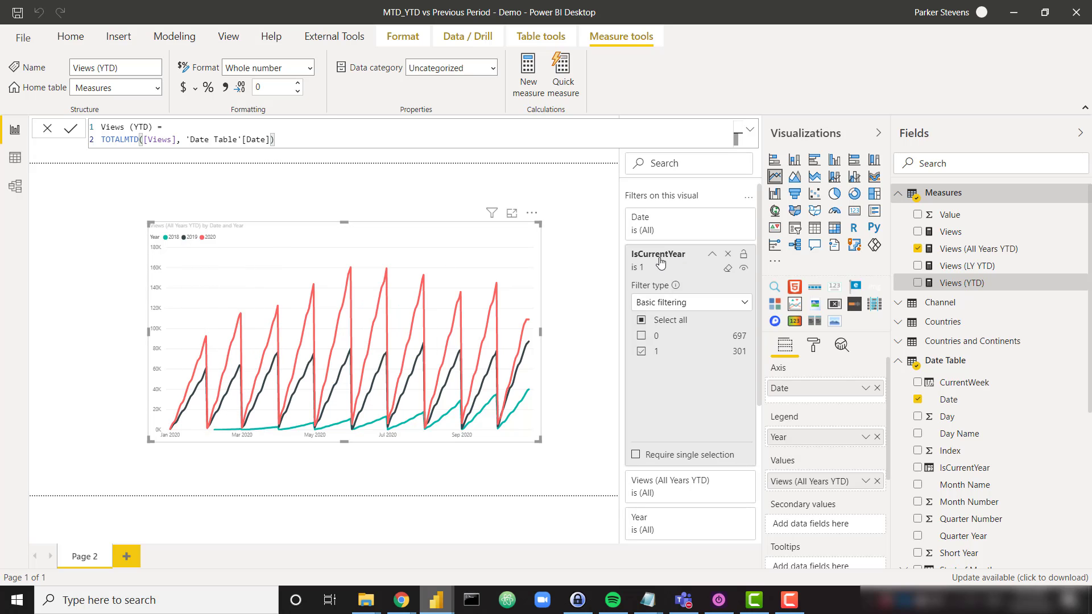
left_click(712, 255)
- In Data view, open Date Table and add a new column based on IsCurrentYear
left_click(15, 157)
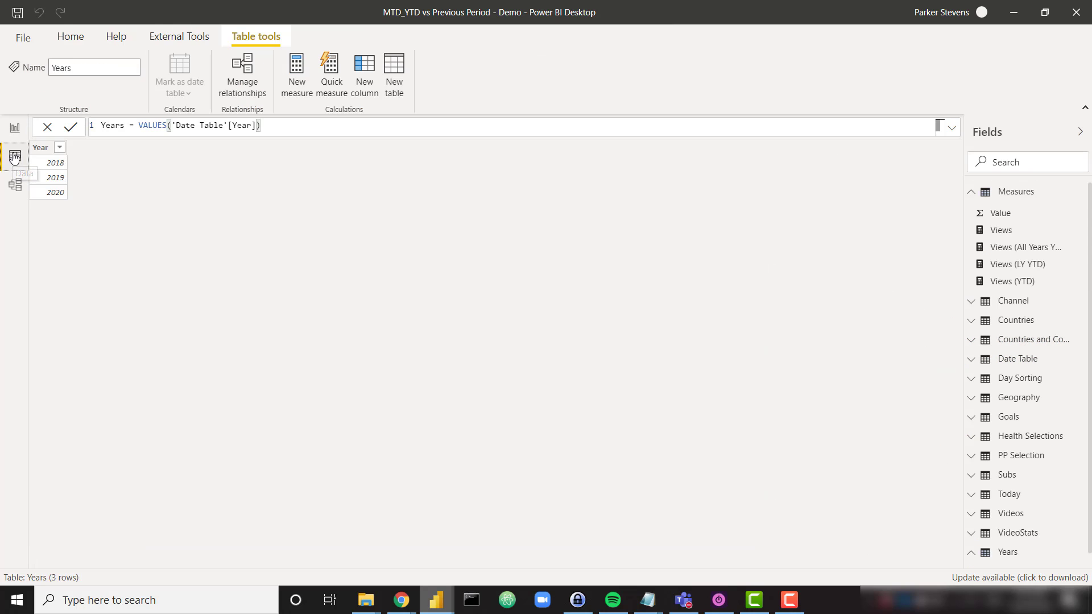
left_click(1019, 358)
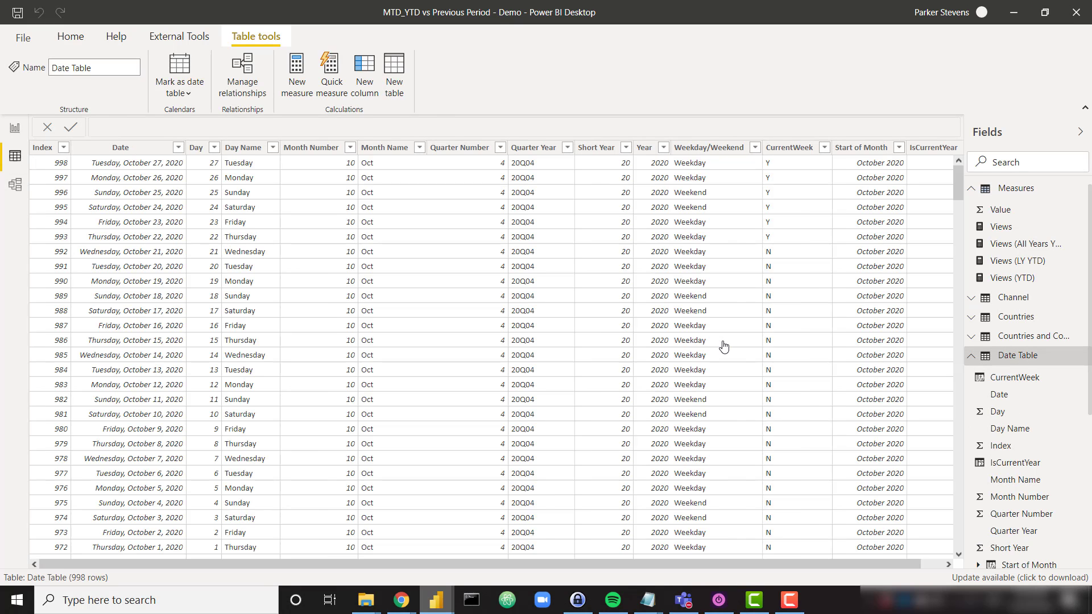
left_click(905, 149)
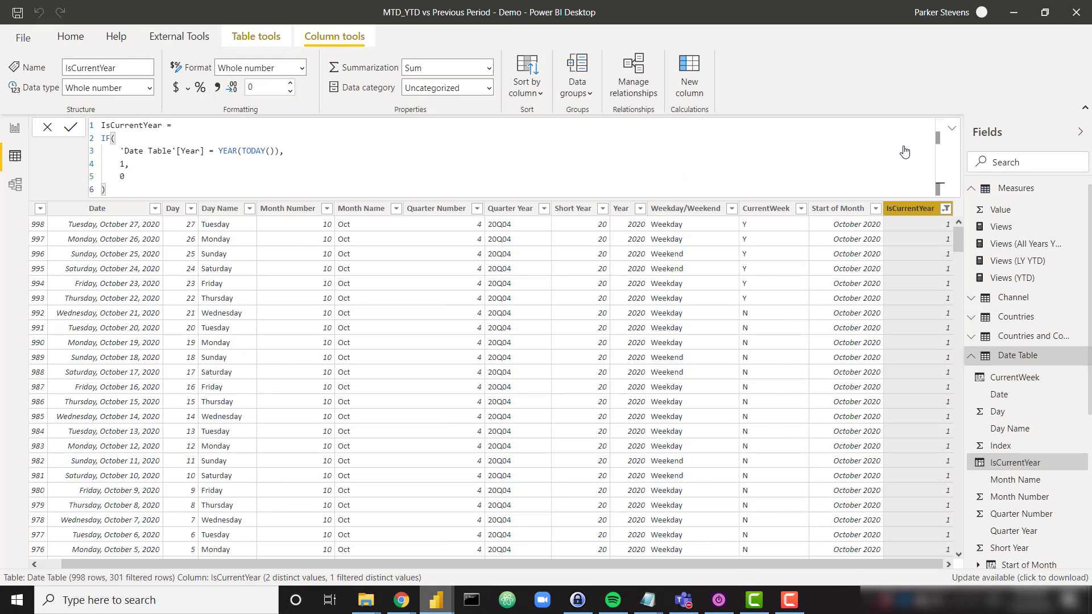
right_click(917, 211)
left_click(961, 362)
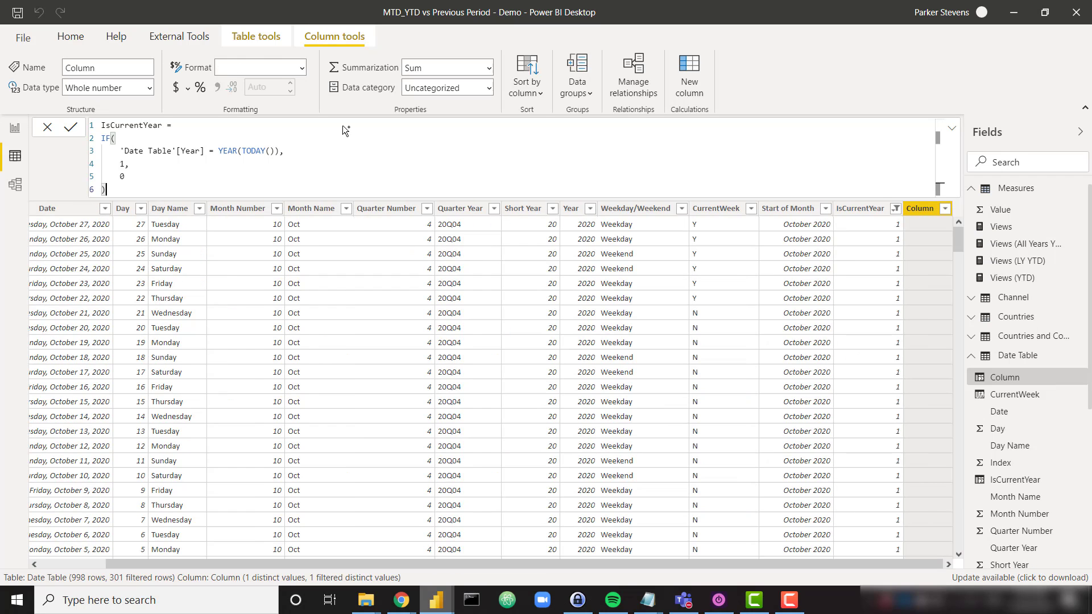
- Define IsCurrentMonth as IF('Date Table'[Month Number] = MONTH(TODAY()), 1, 0)
left_click(164, 125)
key("BackSpace")
key("BackSpace")
key("BackSpace")
key("BackSpace")
type("Month")
double_click(192, 151)
type("mo")
key("Down")
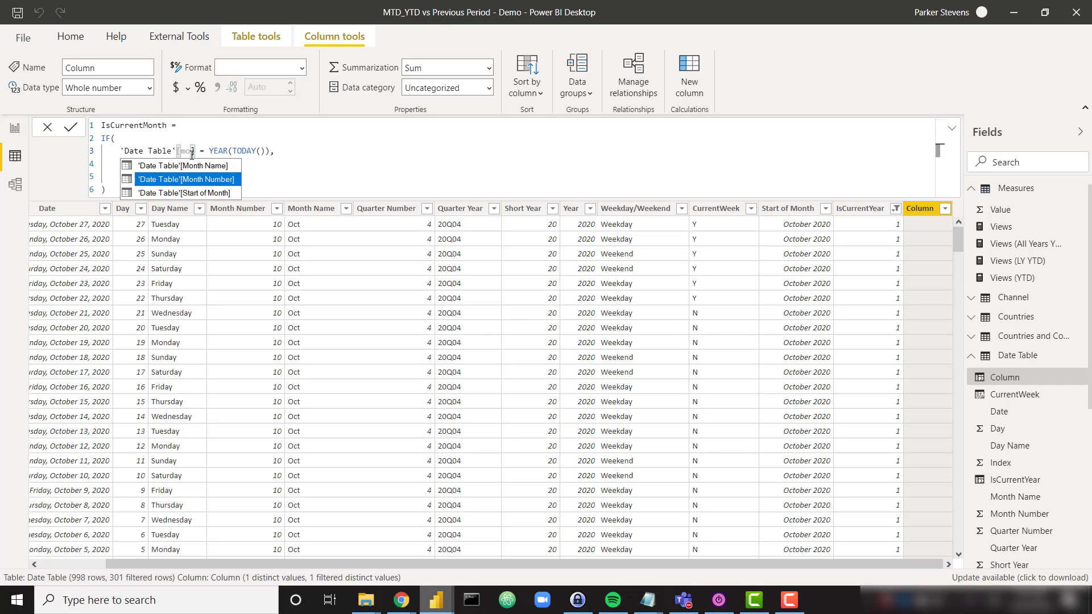
key("Tab")
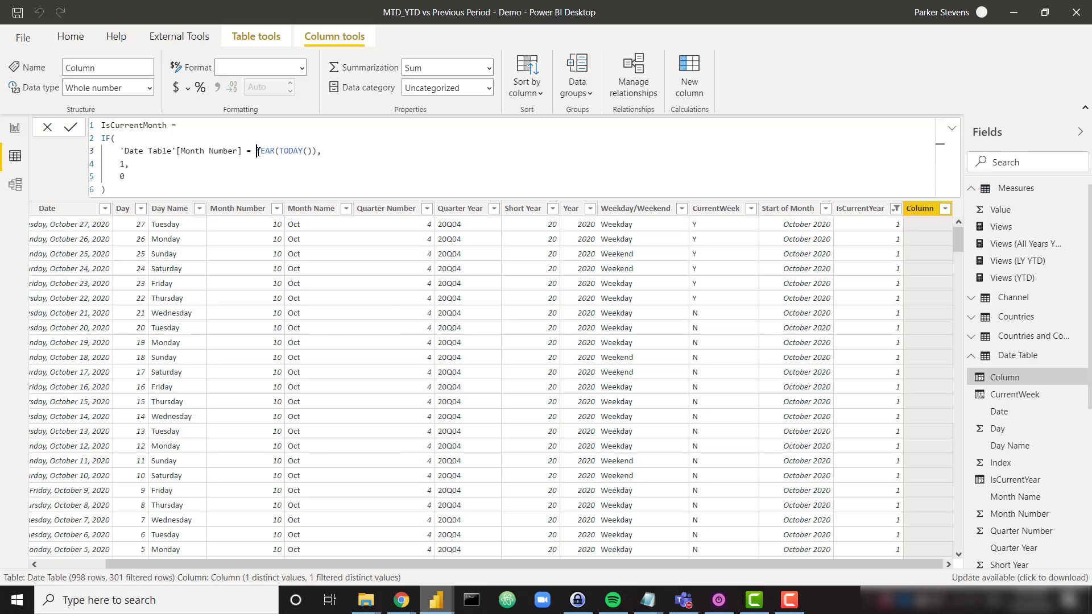
double_click(265, 151)
type("mon")
key("Tab")
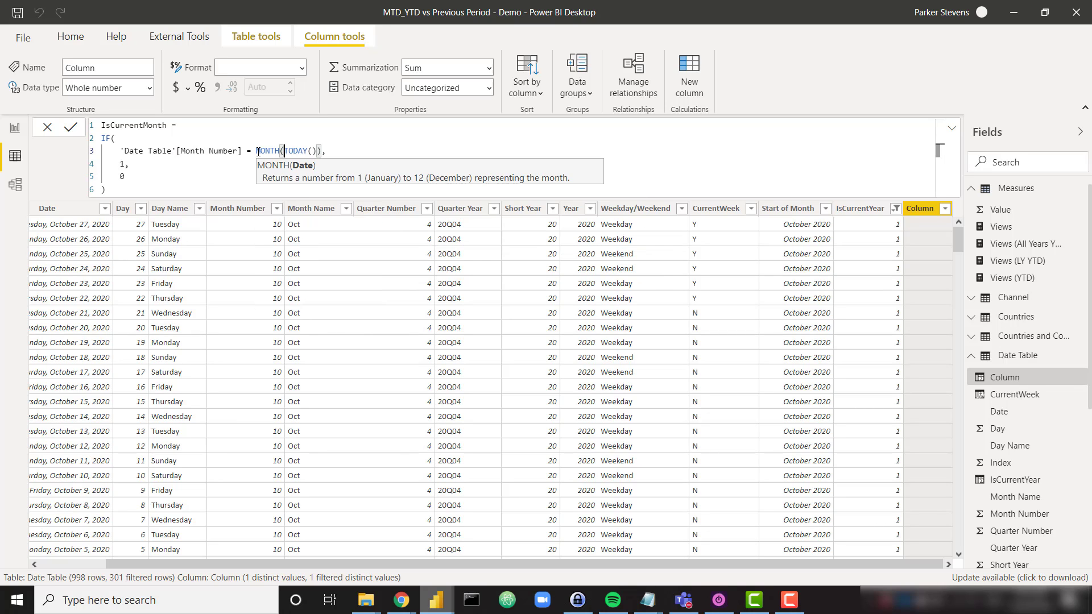
left_click(225, 170)
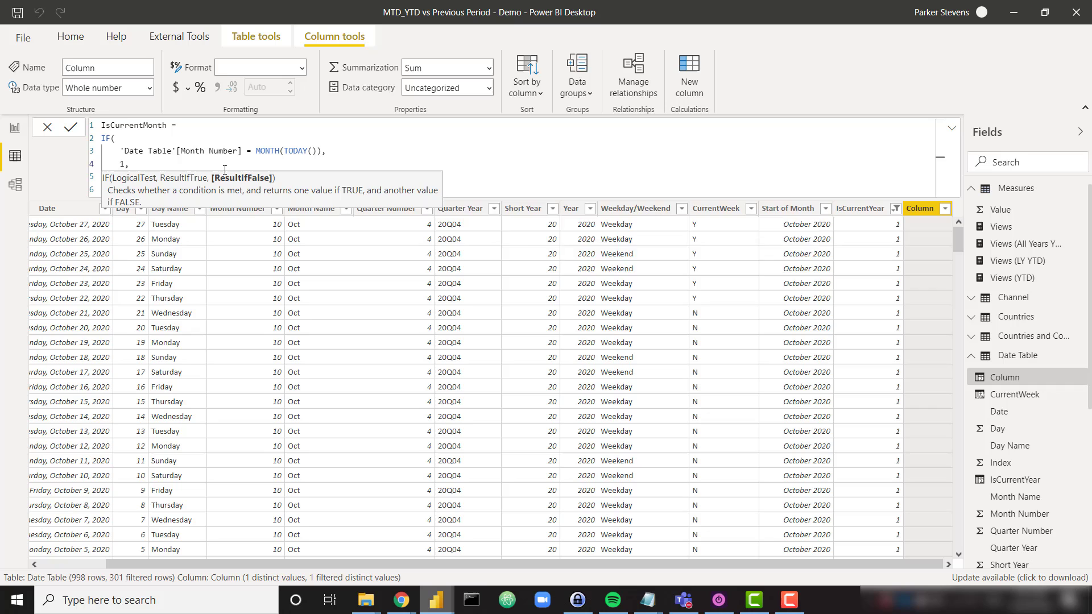
key("Return")
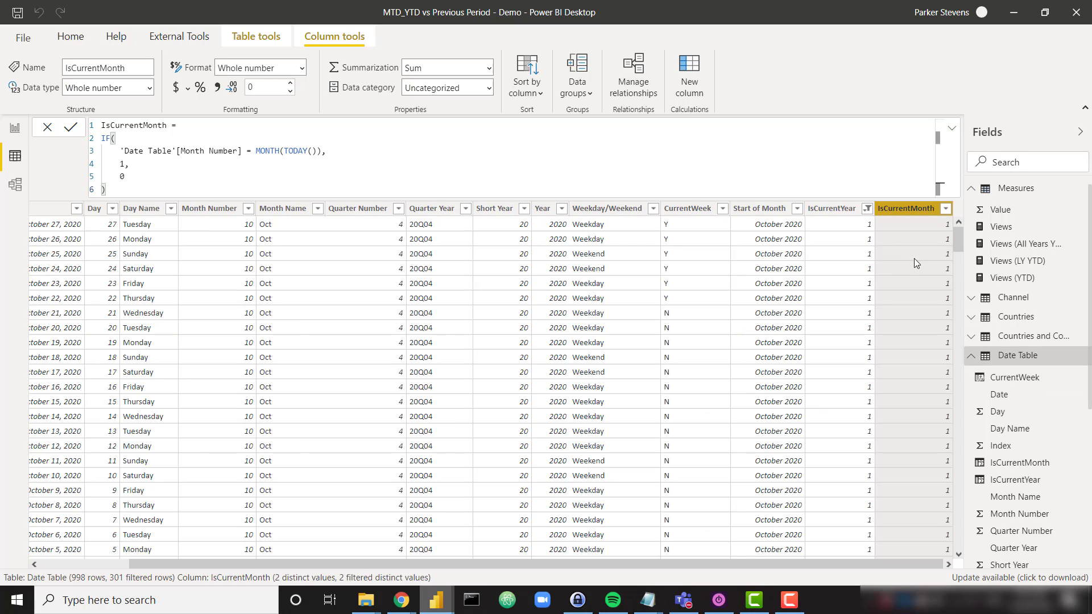
- In Report view, filter the chart on IsCurrentMonth with basic filtering, keeping only 1
left_click(14, 129)
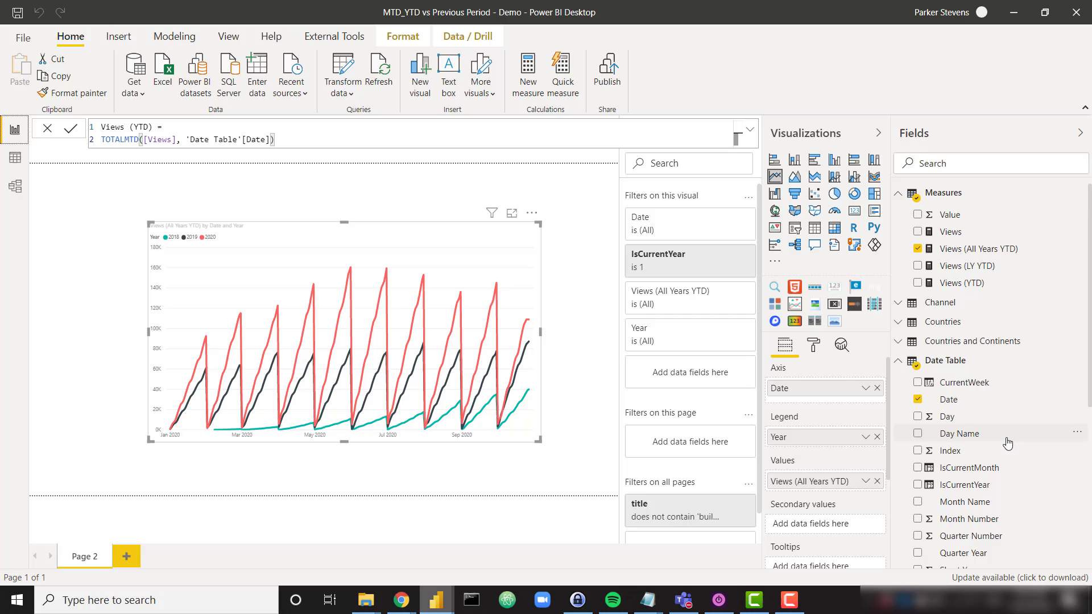
scroll(1003, 440, "down", 3)
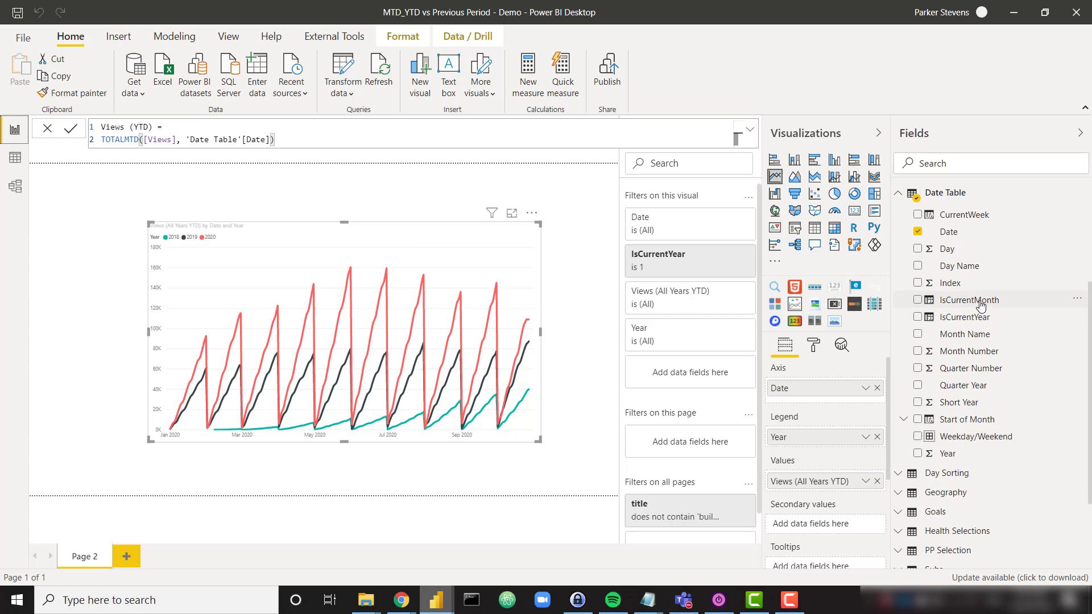
left_click_drag(979, 301, 675, 372)
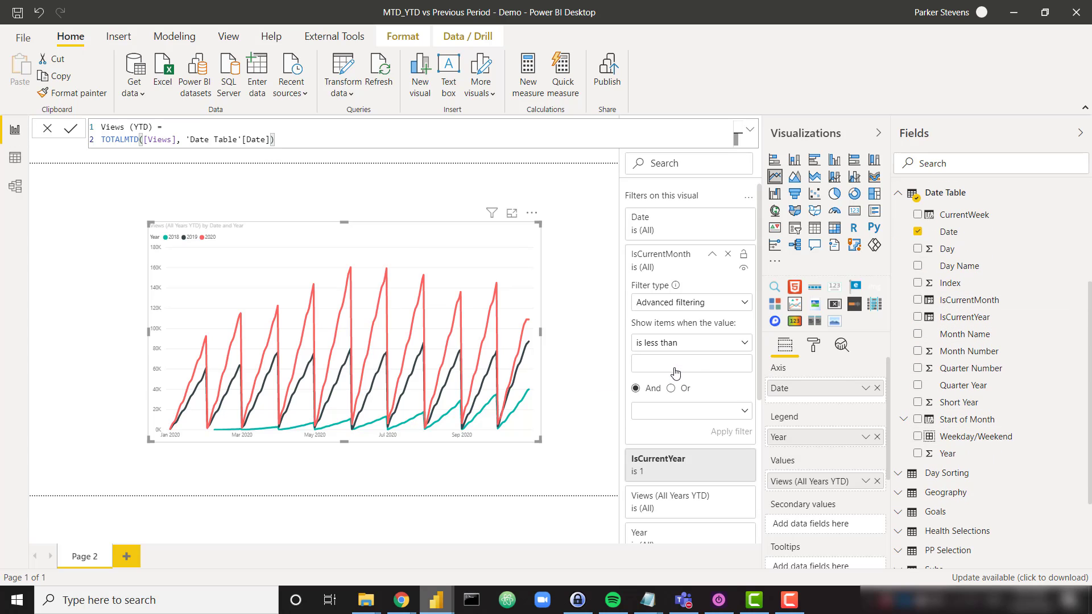
left_click(704, 345)
left_click(704, 312)
left_click(703, 311)
left_click(691, 340)
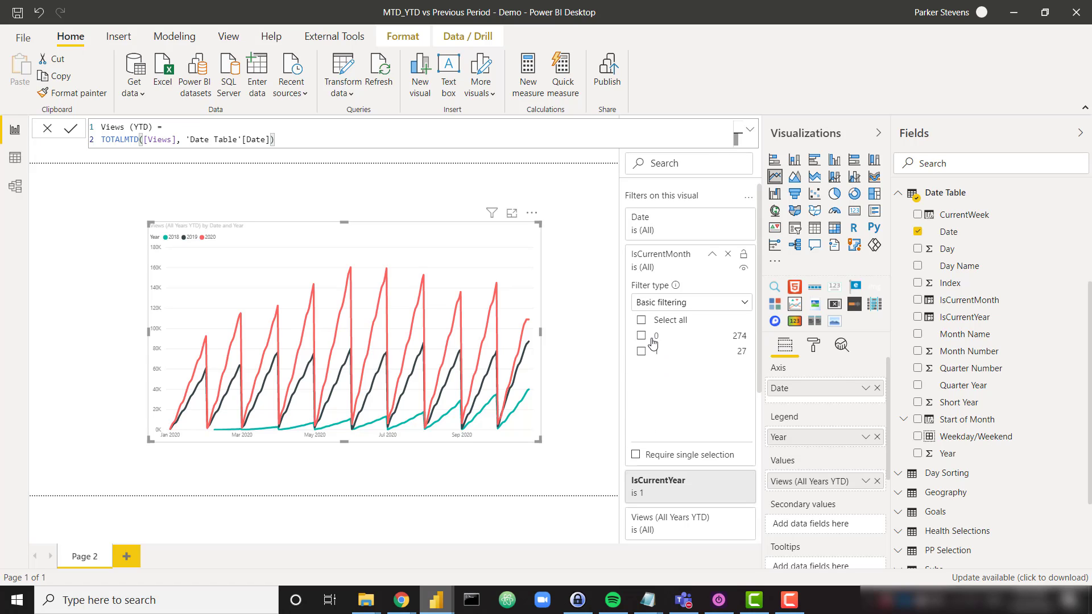
left_click(647, 352)
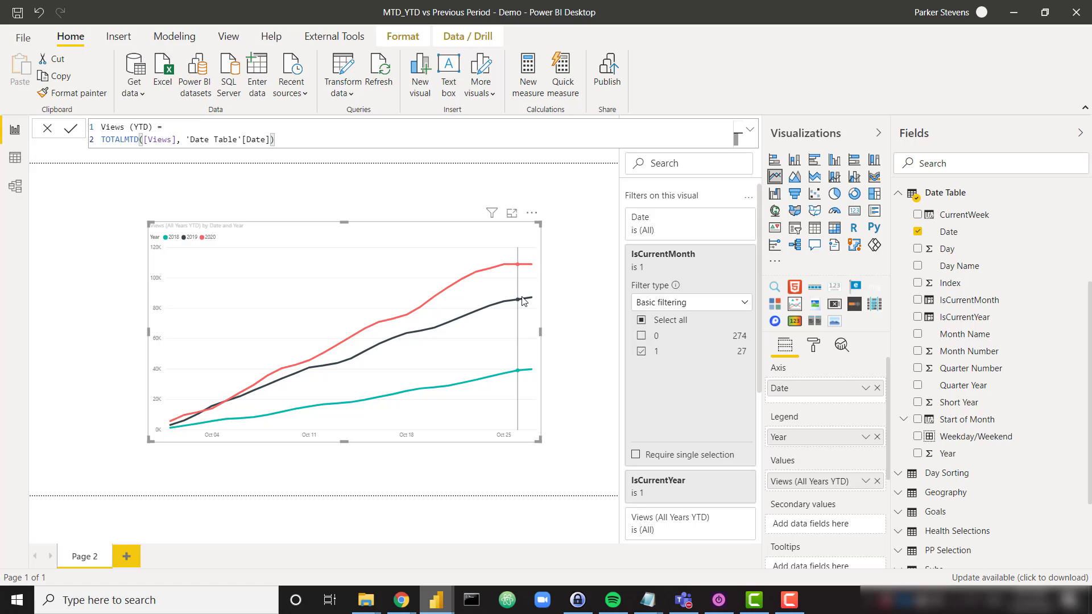
mouse_move(523, 301)
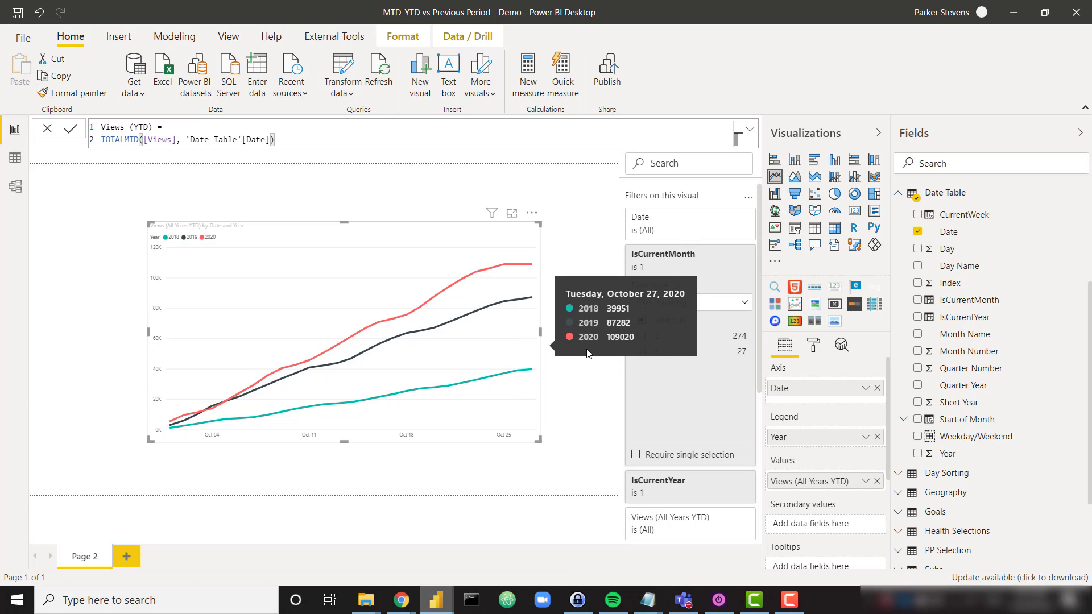